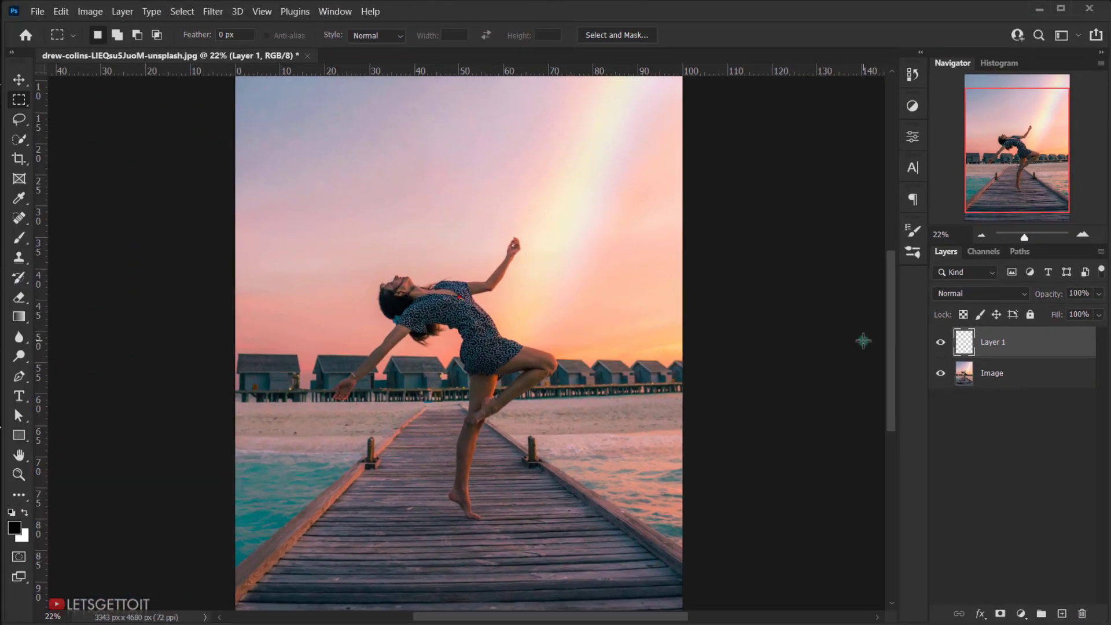
# With the Rectangular Marquee tool, select a thin horizontal strip about 22.2% wide and 0.1% high, from the dress's waist edge to the blue hair tie.
pyautogui.click(22, 102)
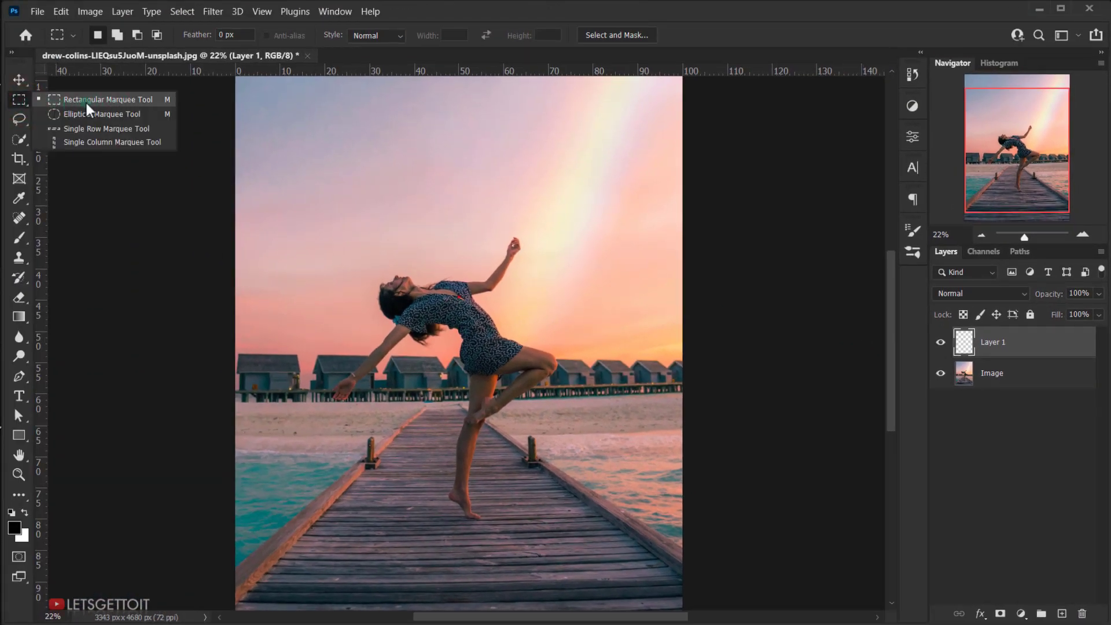
pyautogui.click(127, 96)
pyautogui.scroll(3, 479, 349)
pyautogui.scroll(4, 479, 349)
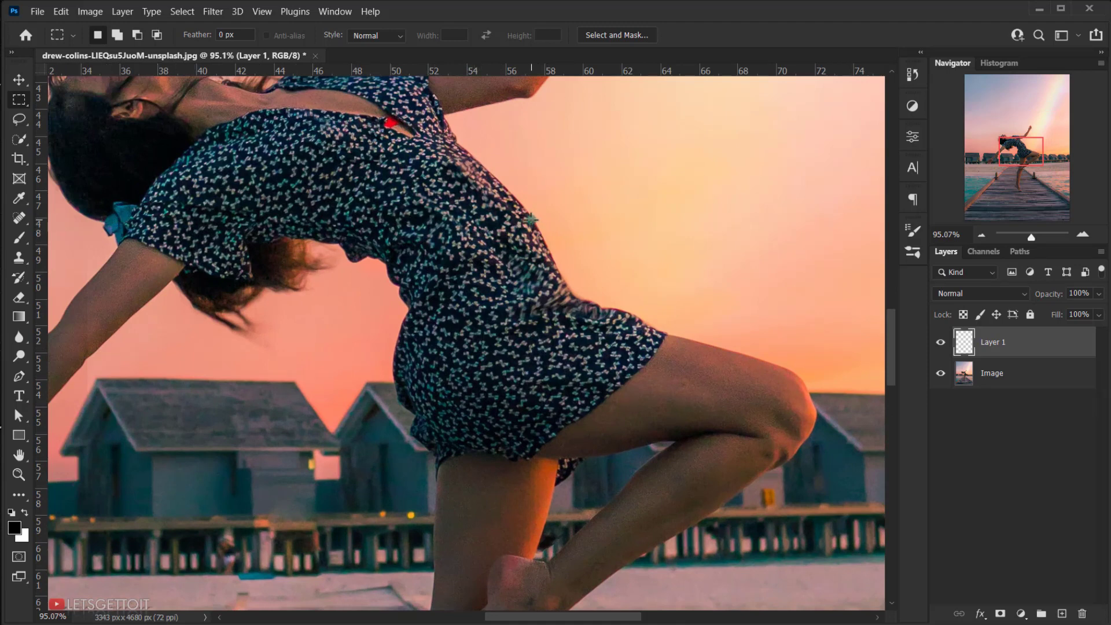
pyautogui.scroll(3, 531, 219)
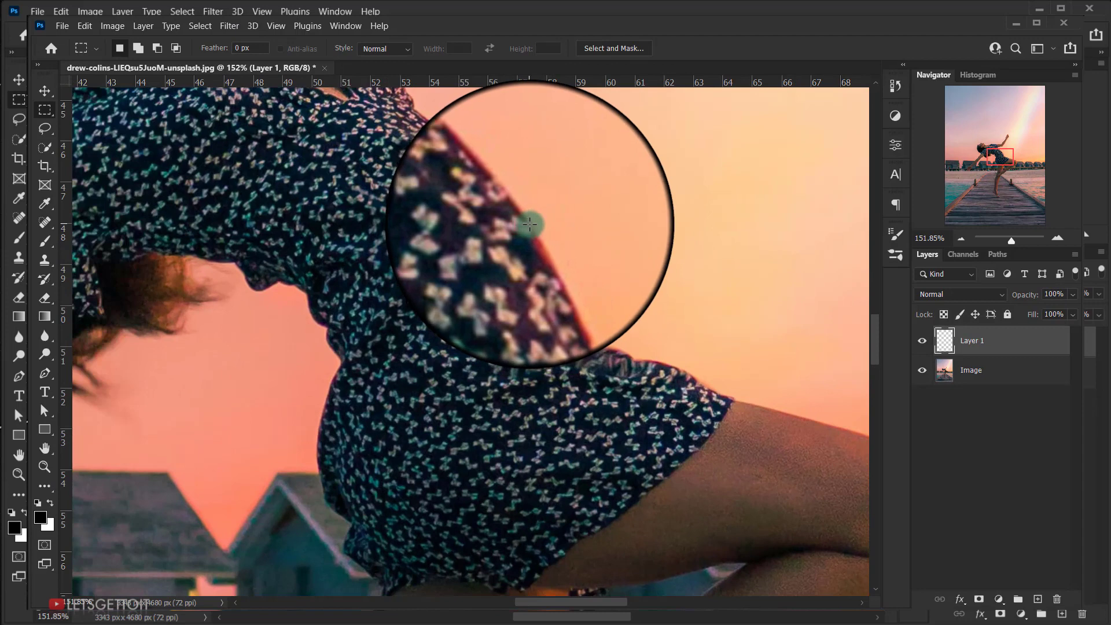
pyautogui.scroll(-3, 530, 224)
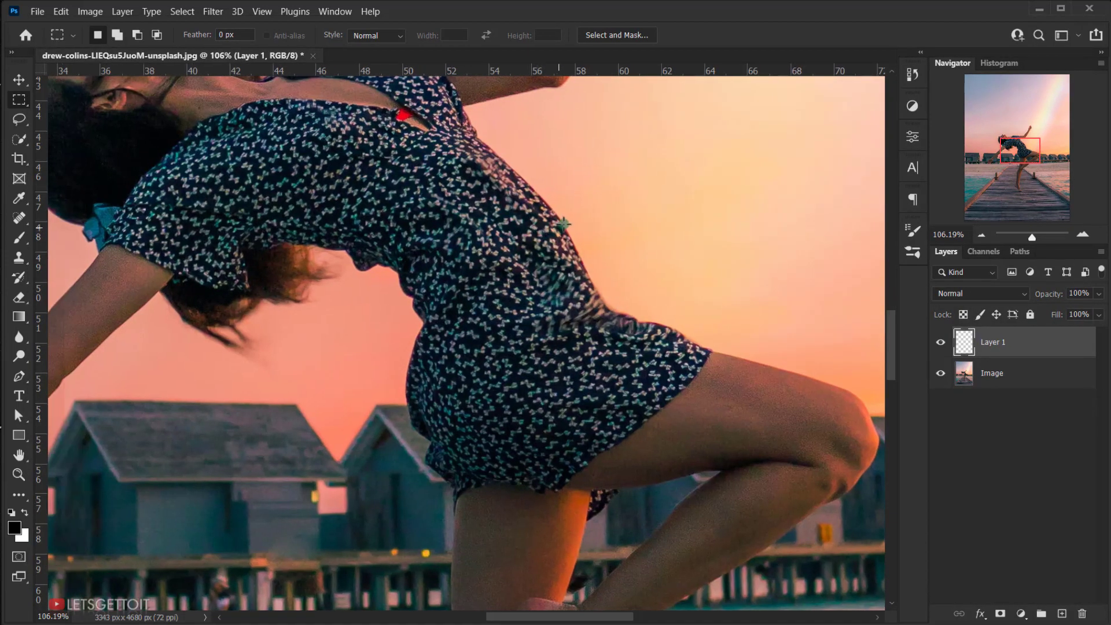
pyautogui.moveTo(561, 223); pyautogui.dragTo(212, 225)
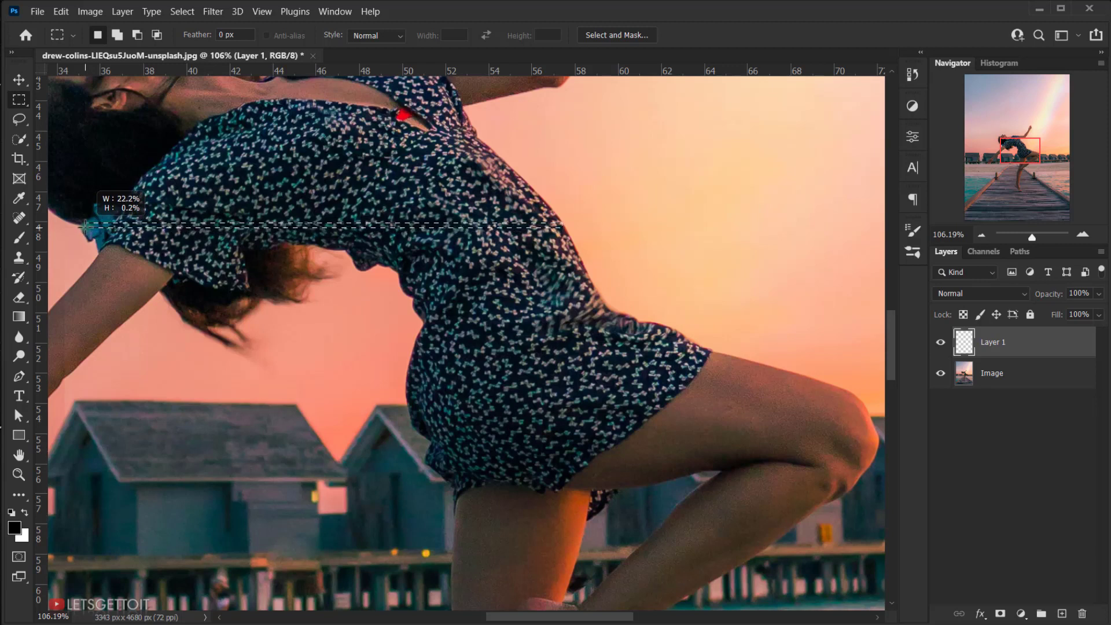
pyautogui.moveTo(85, 226); pyautogui.dragTo(85, 229)
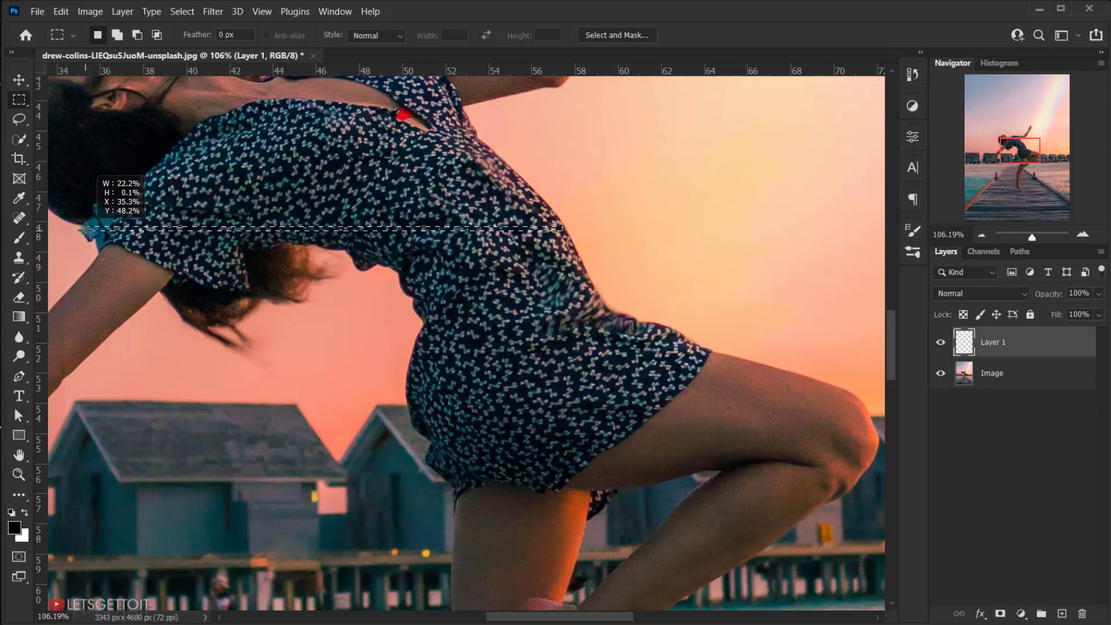
pyautogui.moveTo(85, 229); pyautogui.dragTo(87, 228)
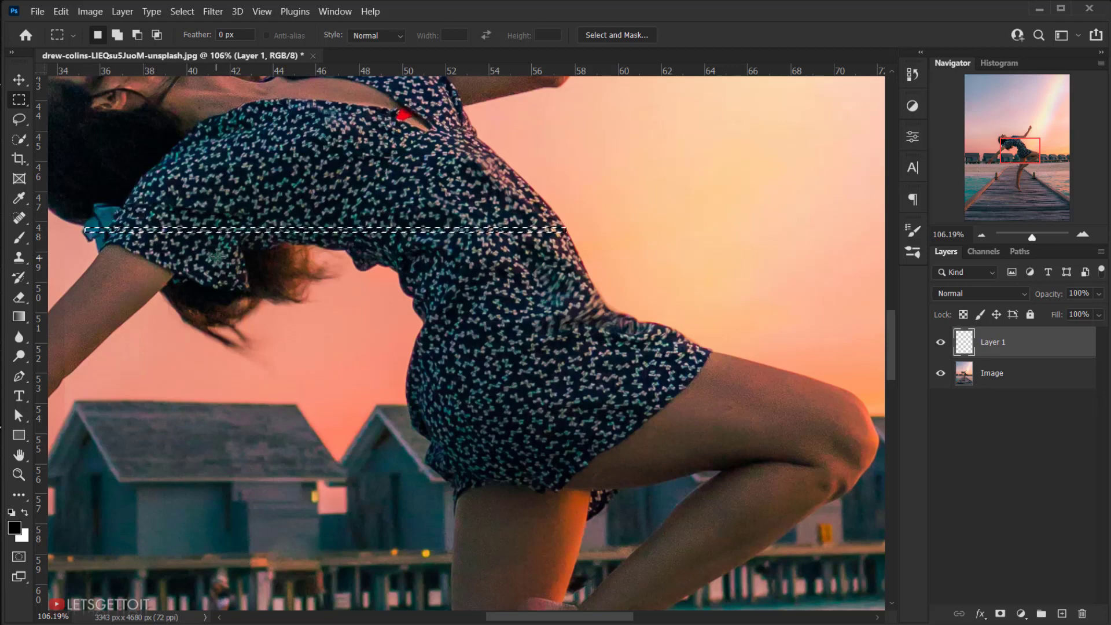
# Copy the selected strip from the Image layer and paste it into Layer 1.
pyautogui.scroll(3, 217, 258)
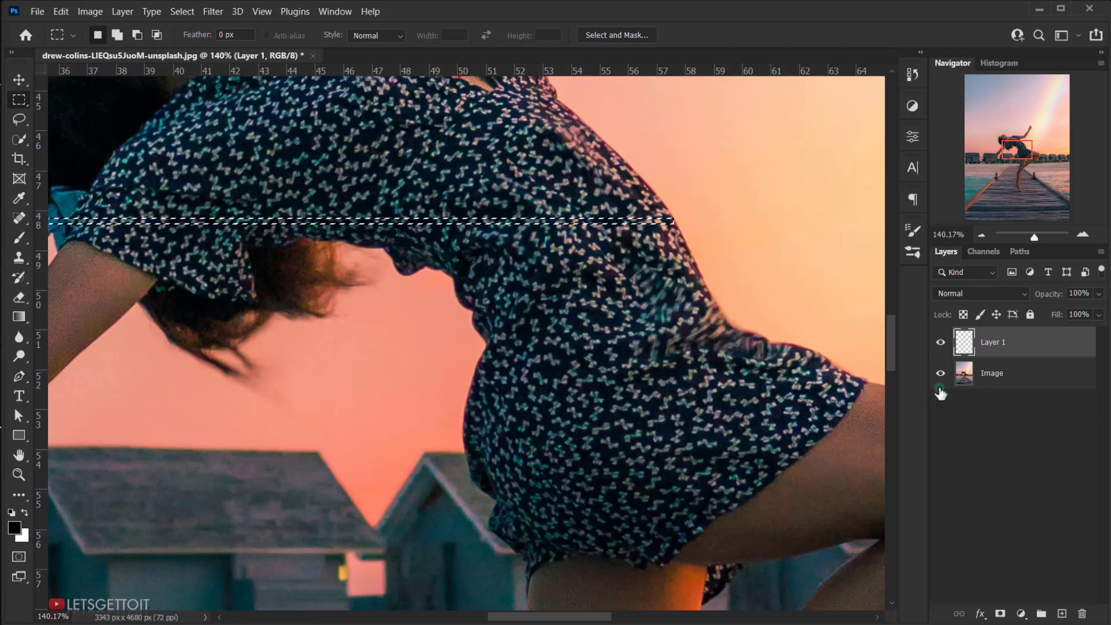
pyautogui.hotkey('ctrl', 'c')
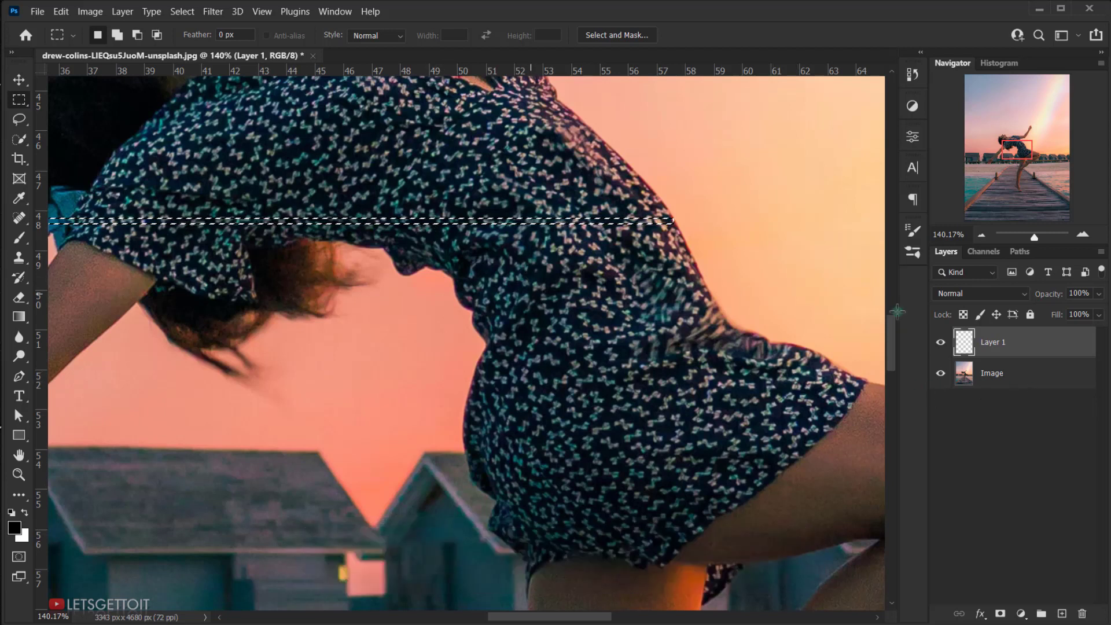
pyautogui.click(1018, 378)
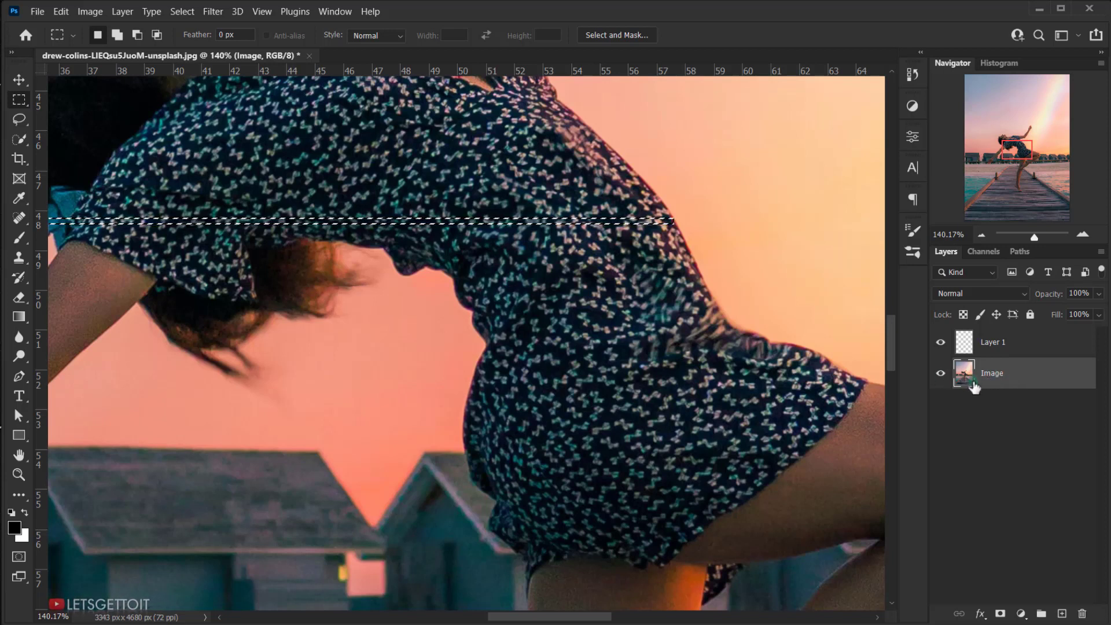
pyautogui.hotkey('ctrl', 'c')
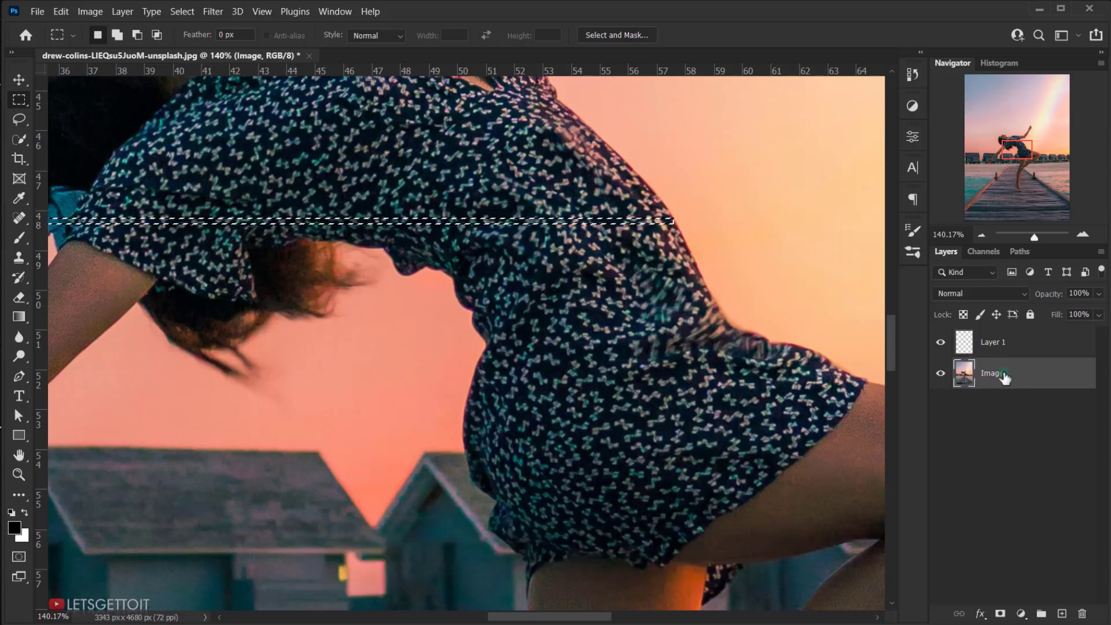
pyautogui.click(1010, 343)
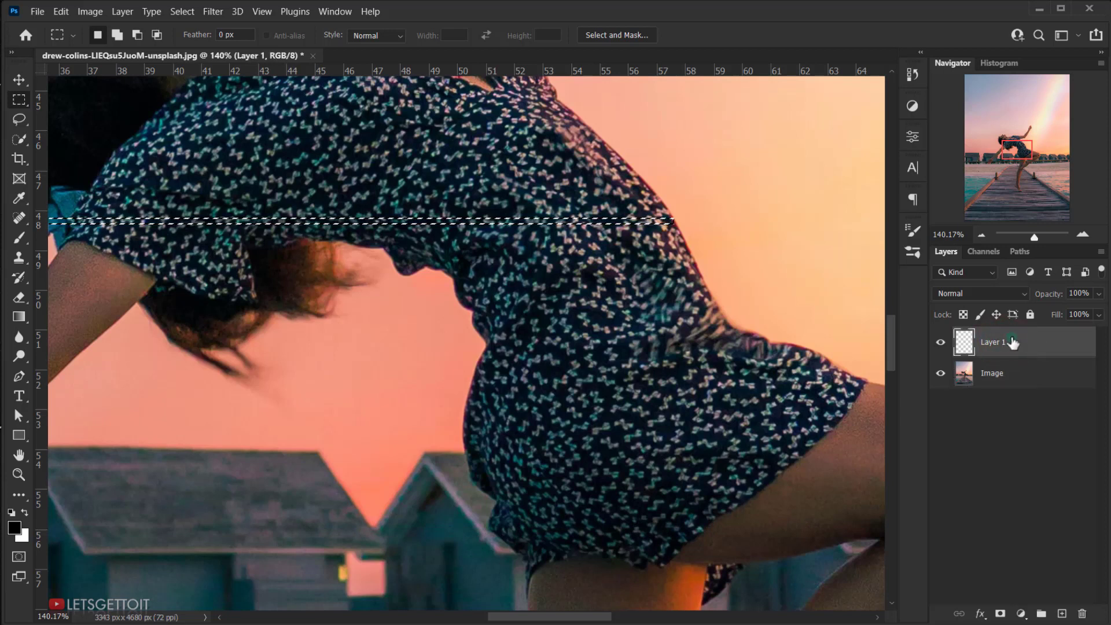
pyautogui.hotkey('ctrl', 'v')
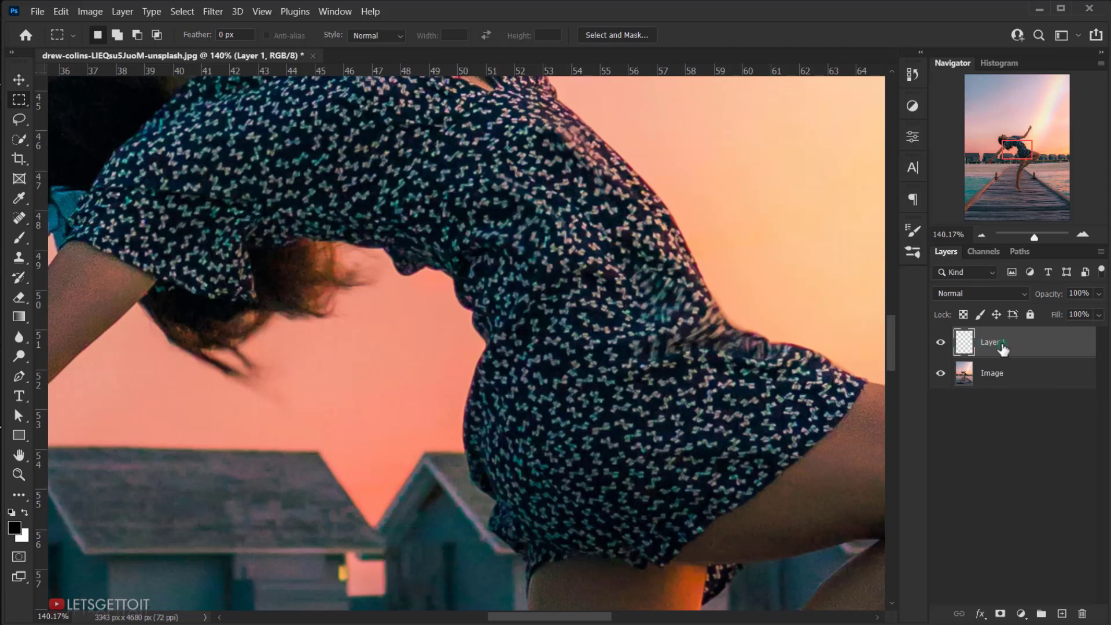
# Start a free transform on the strip pasted into Layer 1.
pyautogui.hotkey('ctrl', 't')
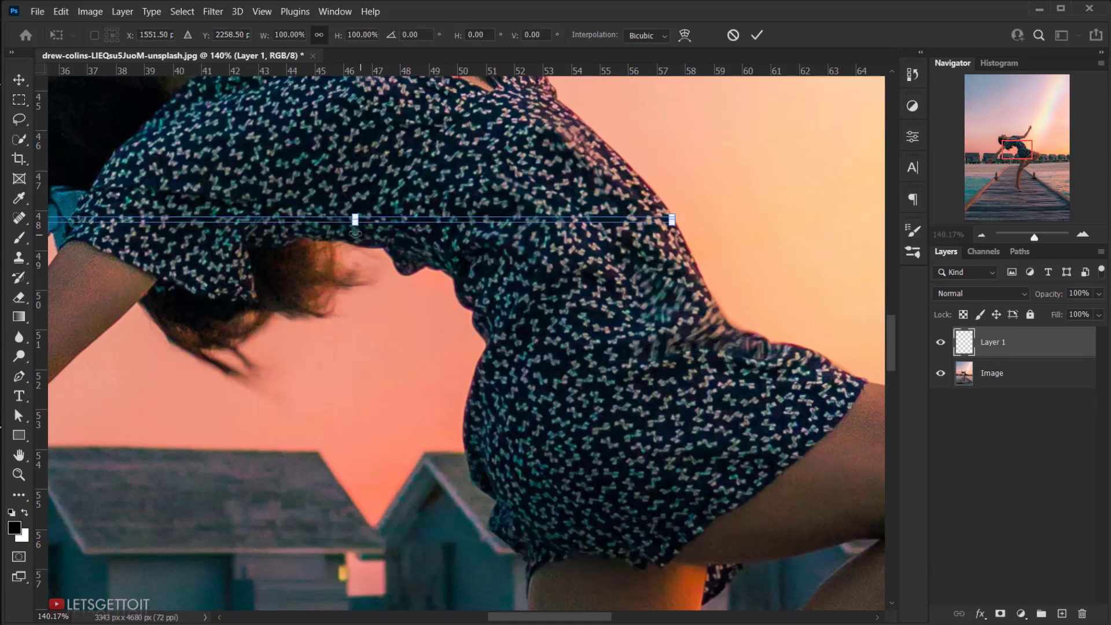
pyautogui.scroll(-3, 351, 248)
pyautogui.scroll(2, 351, 248)
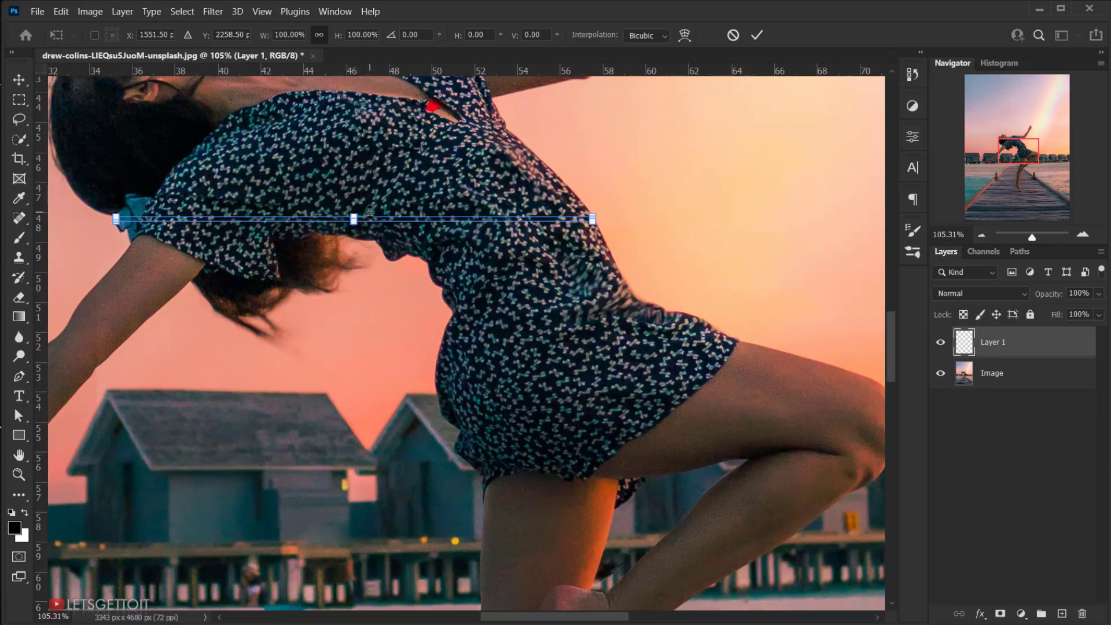
pyautogui.press('shift')
pyautogui.moveTo(354, 218); pyautogui.dragTo(353, 131)
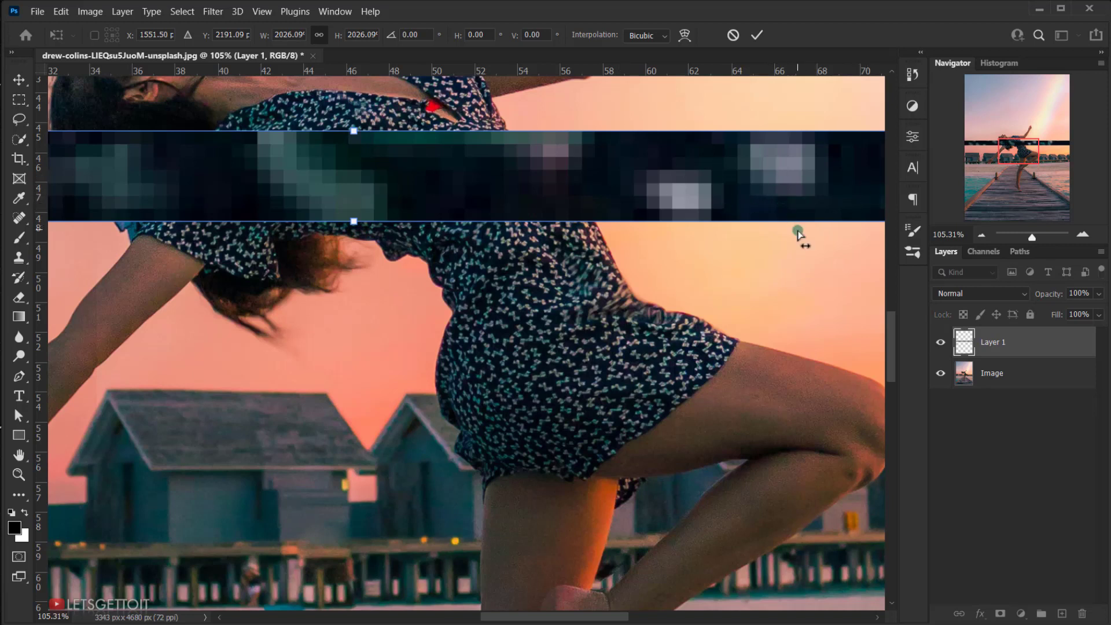
pyautogui.hotkey('ctrl', 'z')
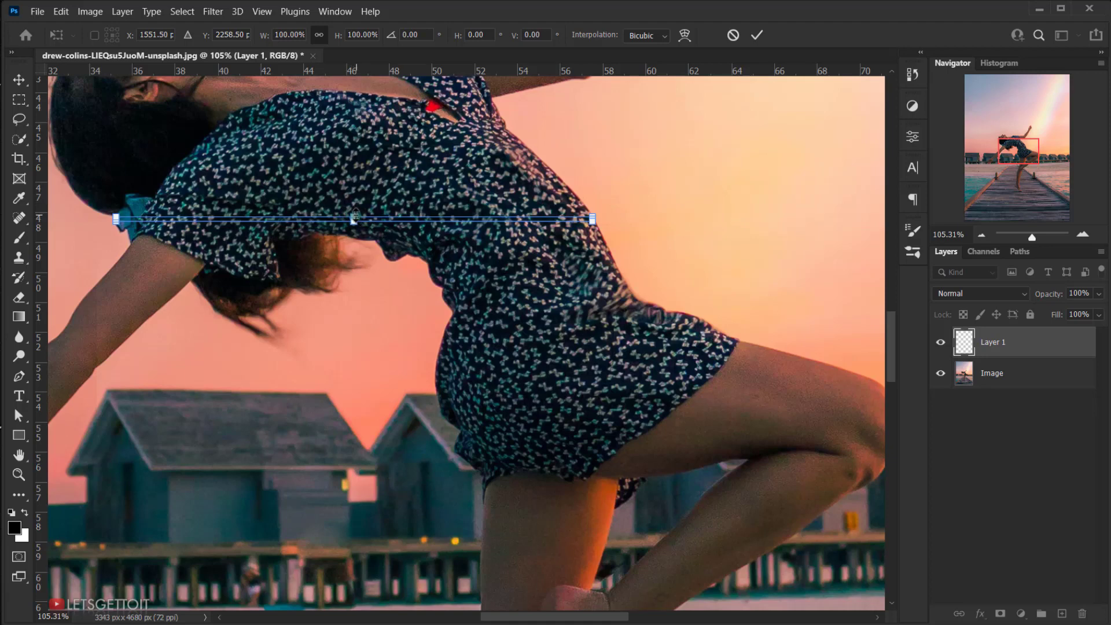
# Stretch the strip on Layer 1 vertically up to the canvas's top edge, keeping its width at 100%, and apply the transform.
pyautogui.moveTo(353, 219)
pyautogui.mouseDown()
pyautogui.moveTo(376, 81)
pyautogui.moveTo(318, 531)
pyautogui.moveTo(436, 288)
pyautogui.moveTo(431, 250)
pyautogui.mouseUp()
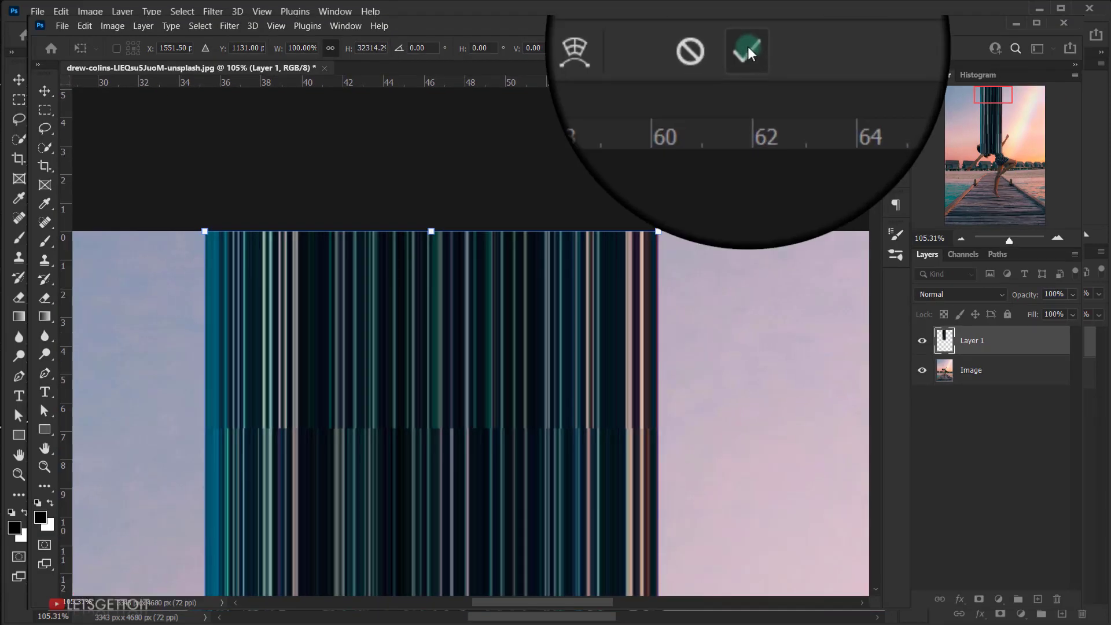
pyautogui.click(752, 52)
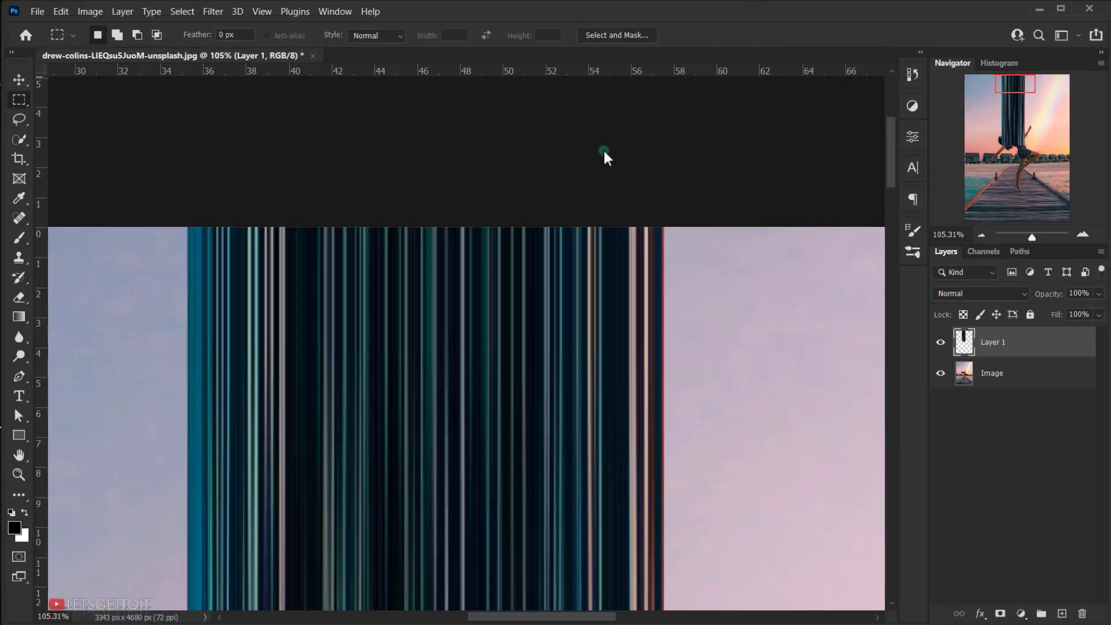
pyautogui.scroll(-2, 540, 347)
pyautogui.scroll(-5, 521, 356)
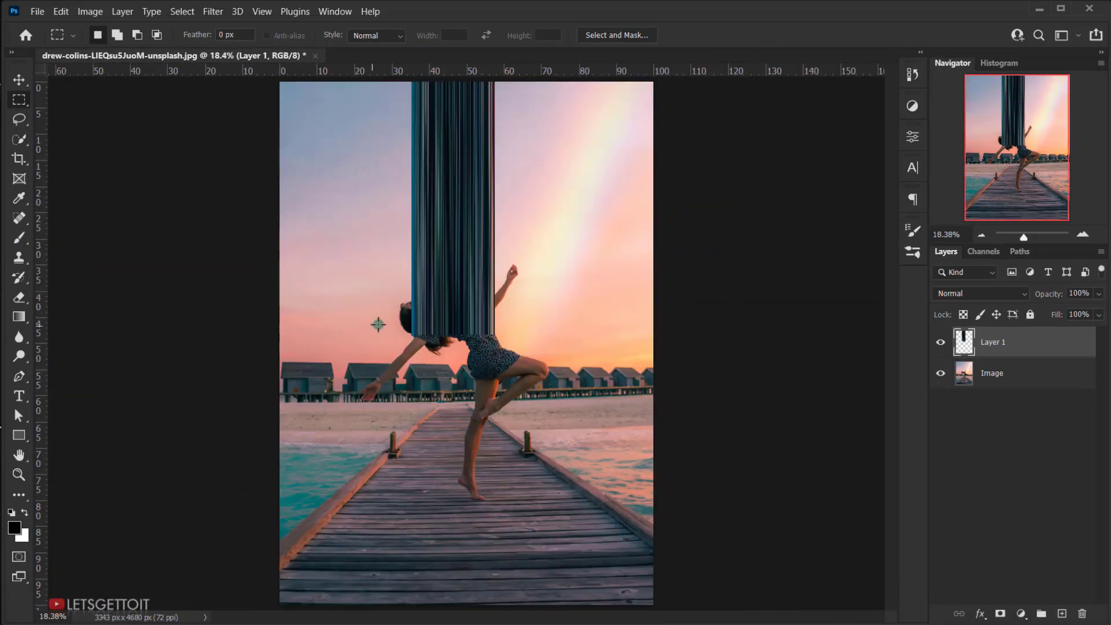
# Hide Layer 1 and make the Image layer active.
pyautogui.scroll(2, 399, 347)
pyautogui.scroll(2, 411, 356)
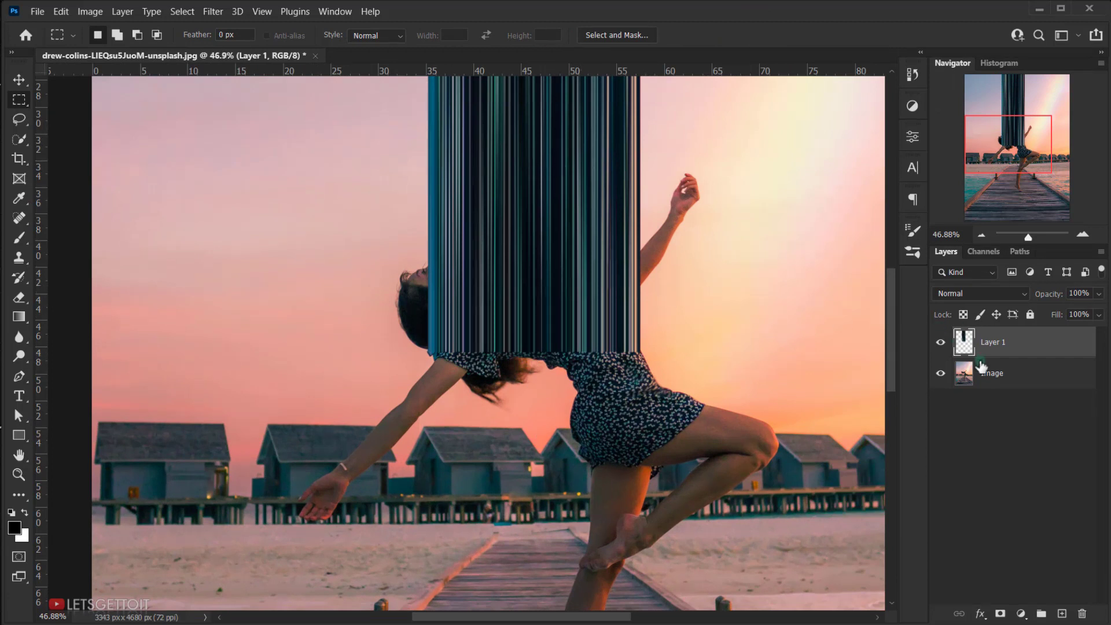
pyautogui.click(941, 343)
pyautogui.click(1011, 376)
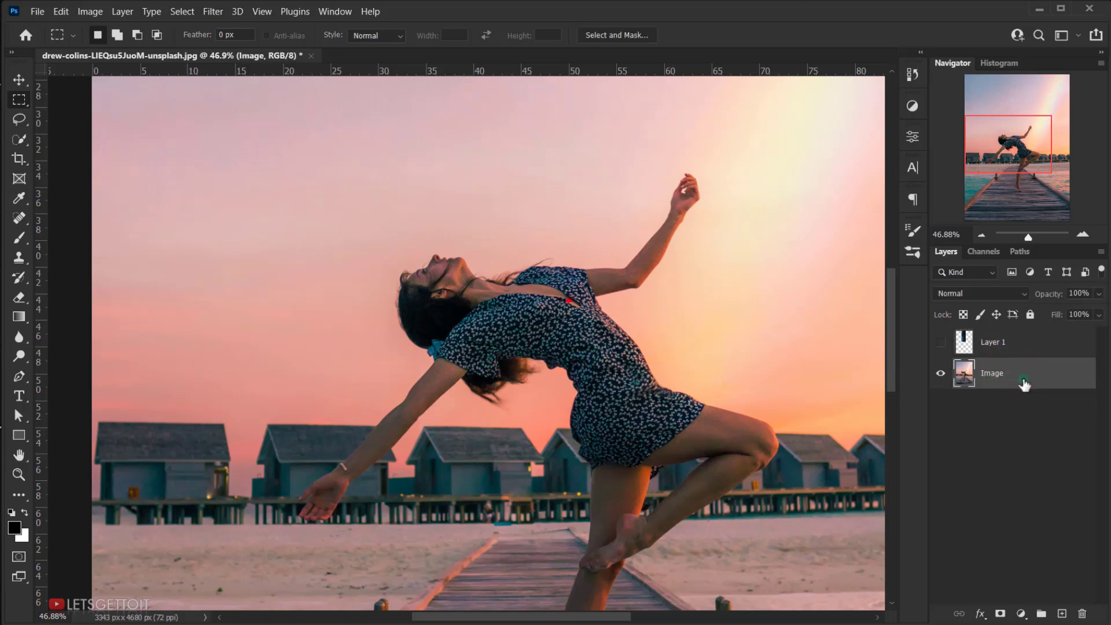
# Marquee-select a thin horizontal strip across the dress's hips, from the thigh-side hem to the opposite edge of the dress.
pyautogui.scroll(5, 660, 416)
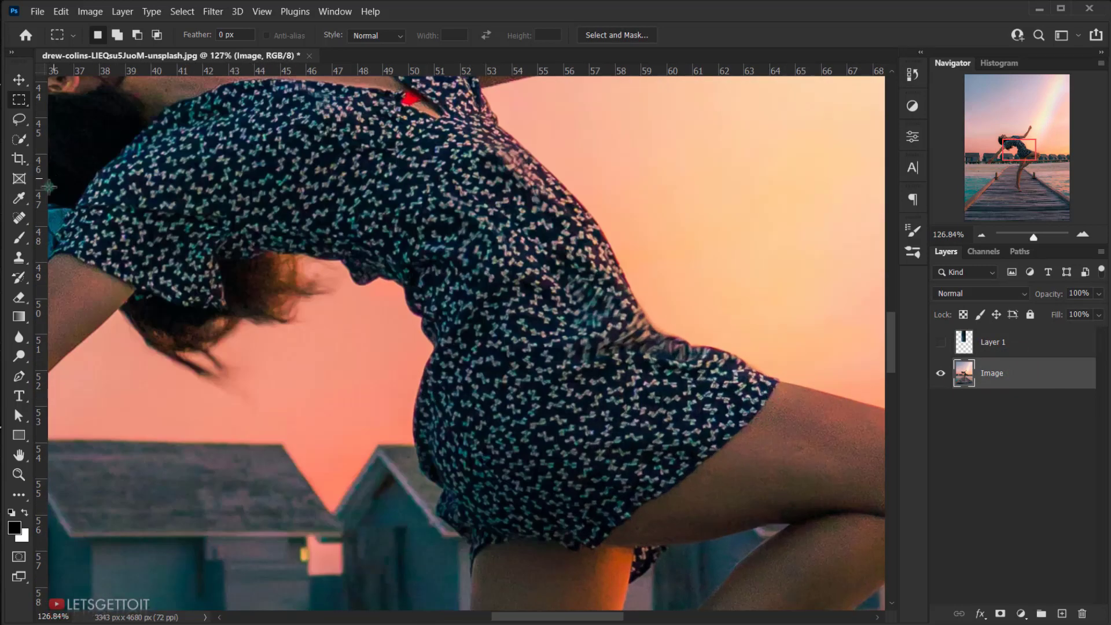
pyautogui.moveTo(101, 246); pyautogui.dragTo(186, 241)
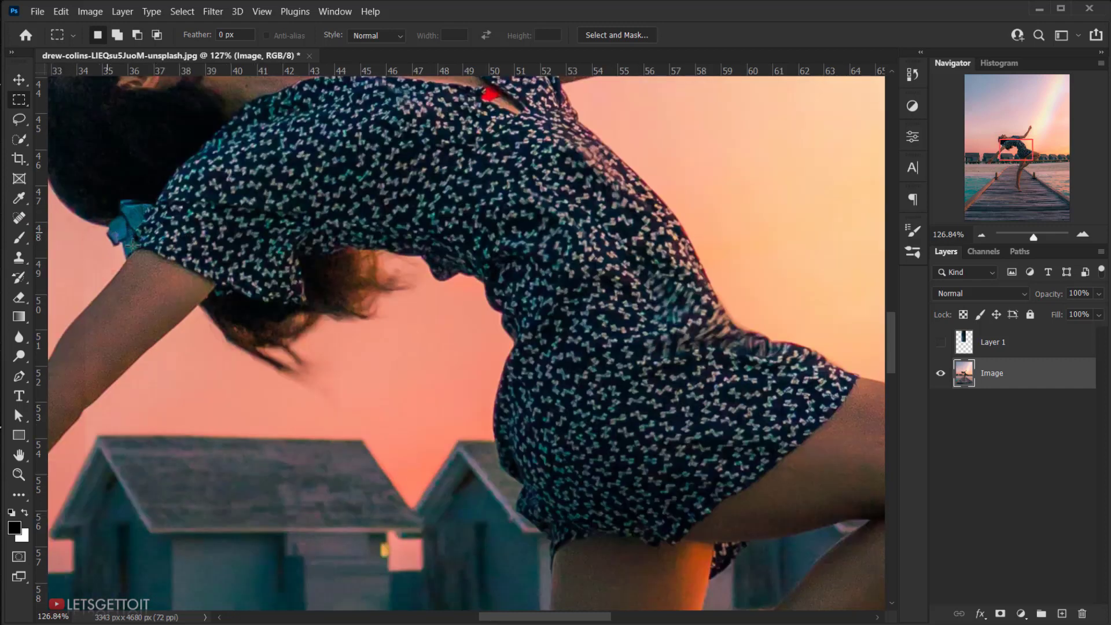
pyautogui.scroll(4, 857, 379)
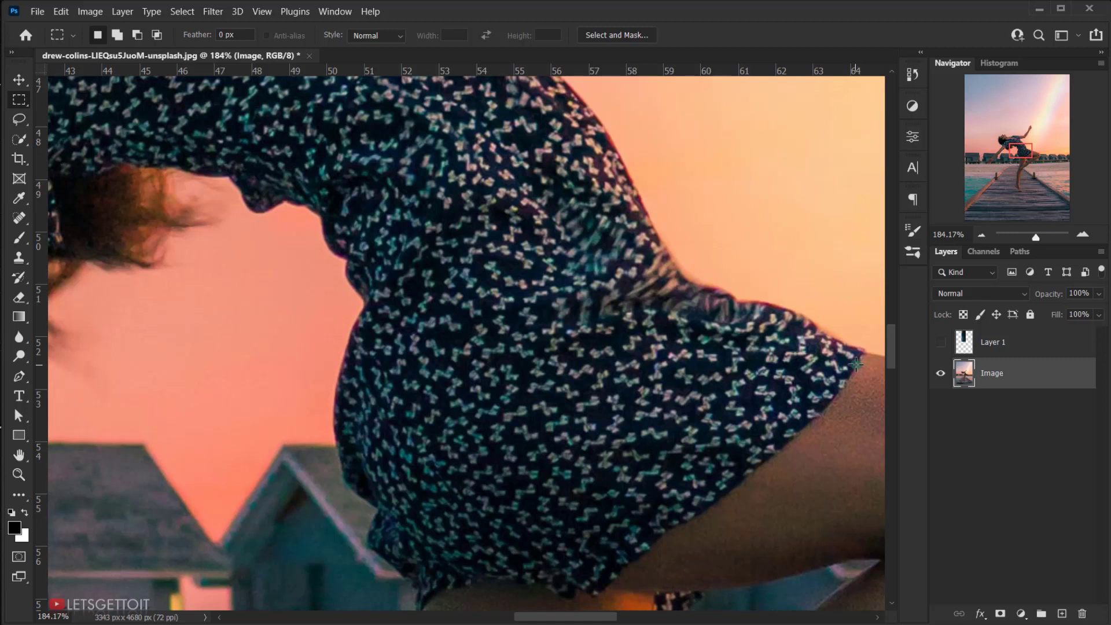
pyautogui.moveTo(855, 363); pyautogui.dragTo(341, 370)
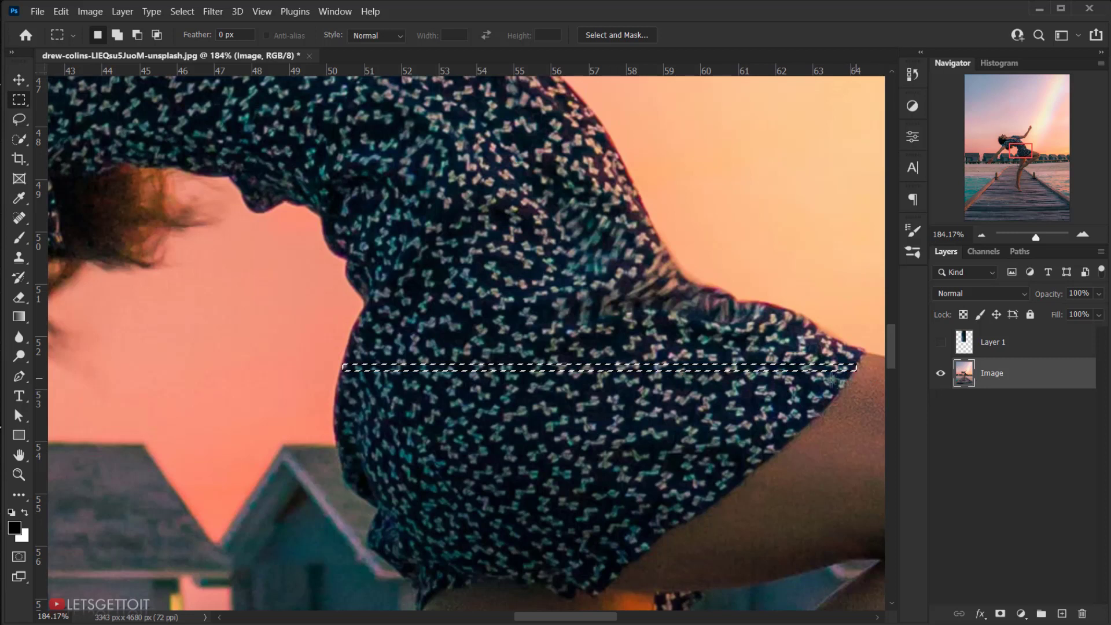
# Copy the selected hip strip from the Image layer and paste it into a new layer.
pyautogui.hotkey('ctrl', 'c')
pyautogui.hotkey('ctrl', 'c')
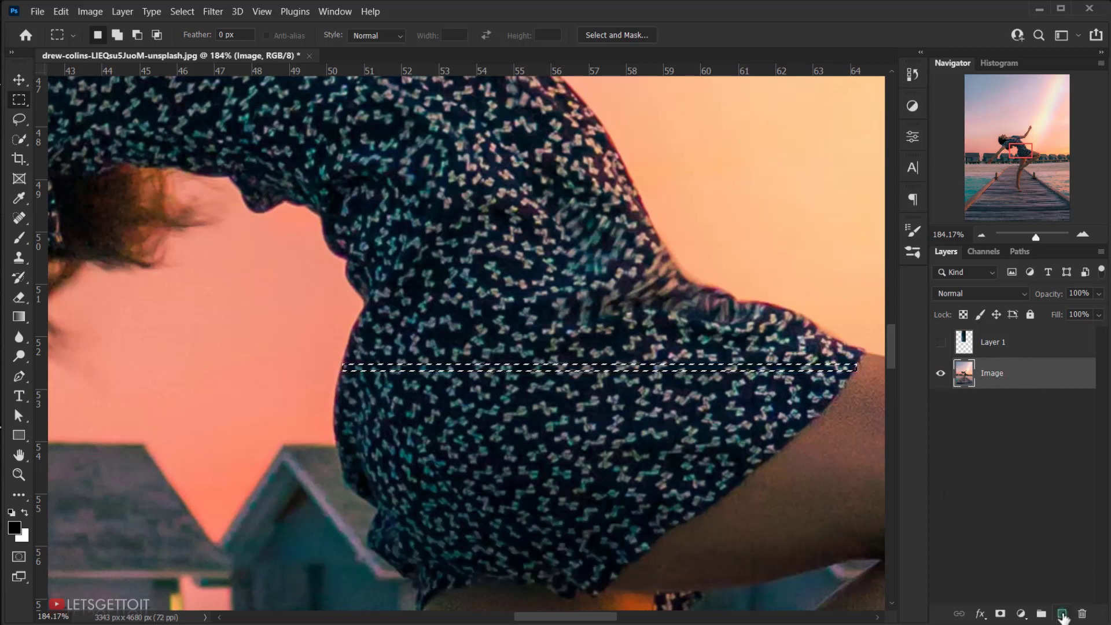
pyautogui.click(1062, 614)
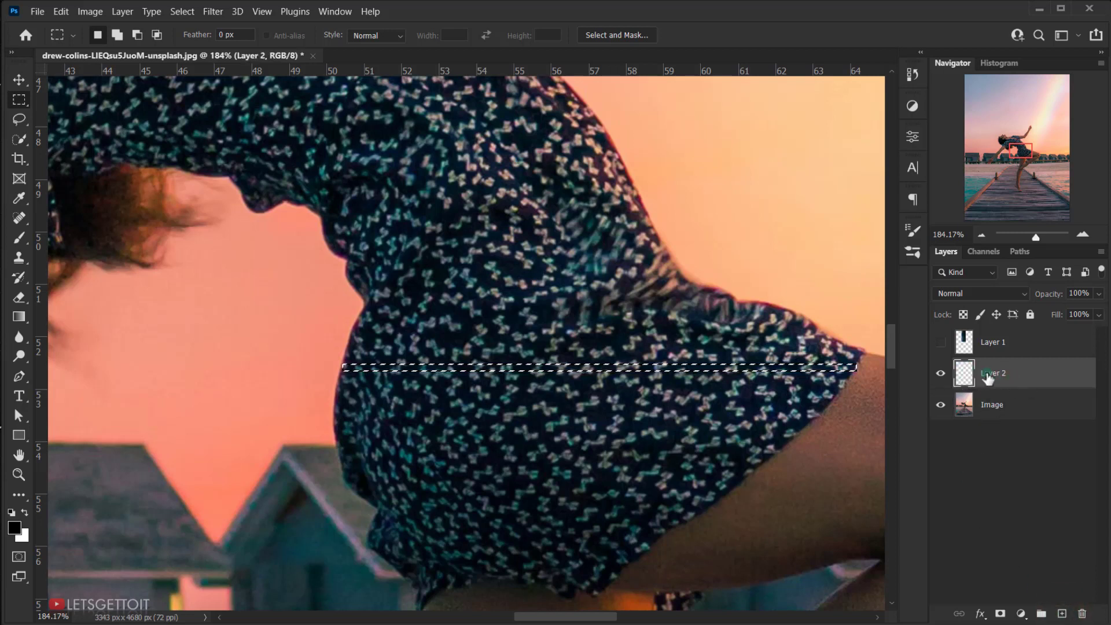
pyautogui.hotkey('ctrl', 'v')
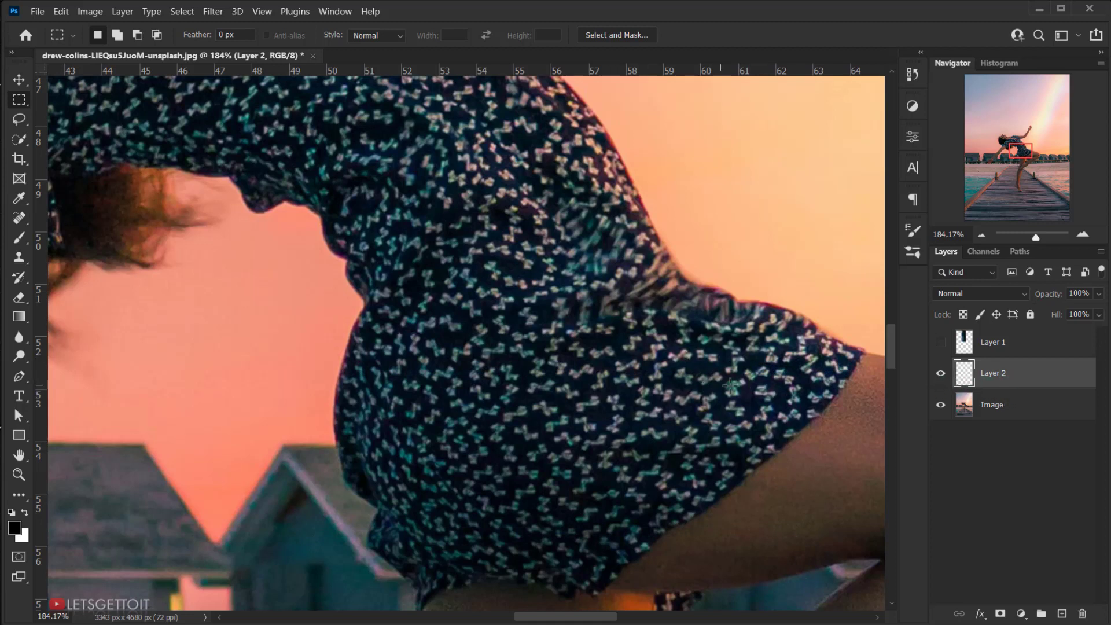
# Free-transform the hip strip on Layer 2, stretching it vertically up to the canvas's top edge at 100% width, and apply it.
pyautogui.hotkey('ctrl', 't')
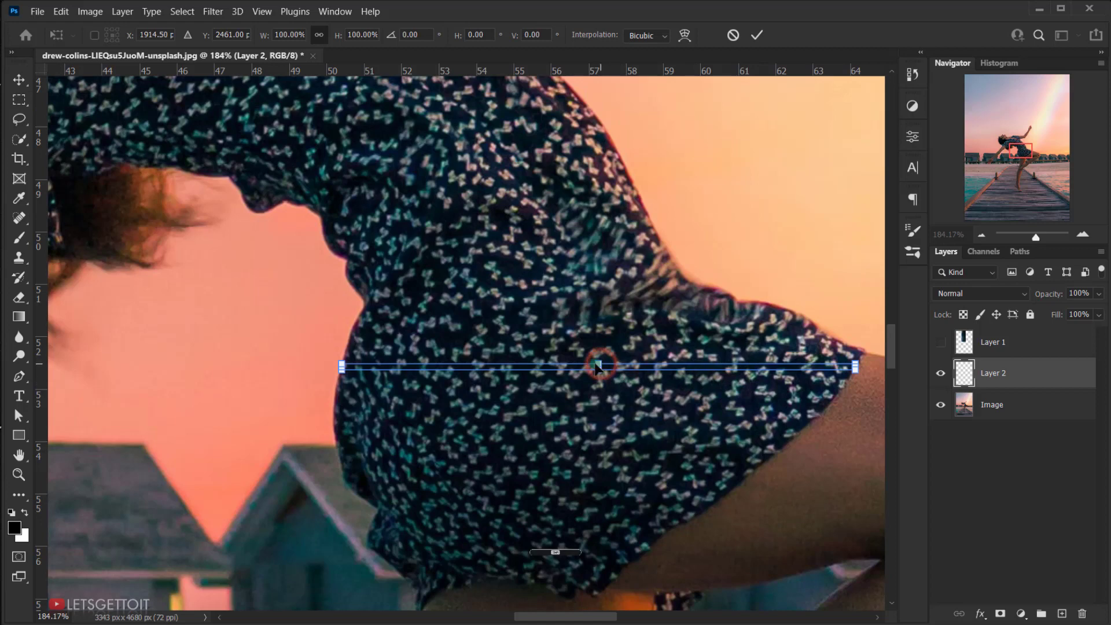
pyautogui.press('shift')
pyautogui.moveTo(605, 332); pyautogui.dragTo(599, 288)
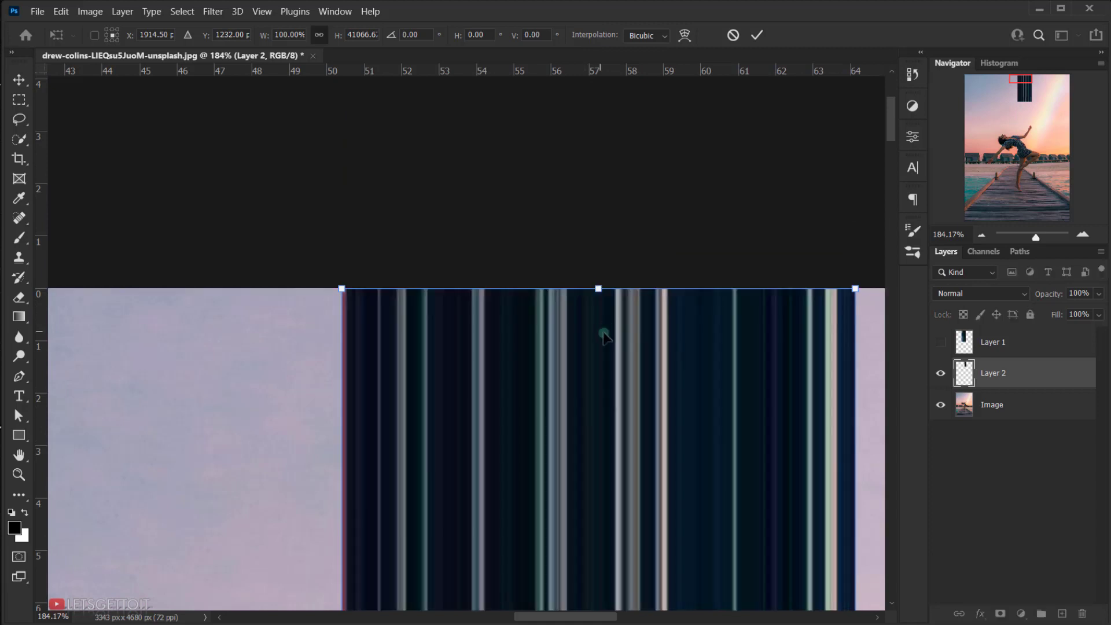
pyautogui.scroll(-5, 602, 307)
pyautogui.scroll(-2, 620, 392)
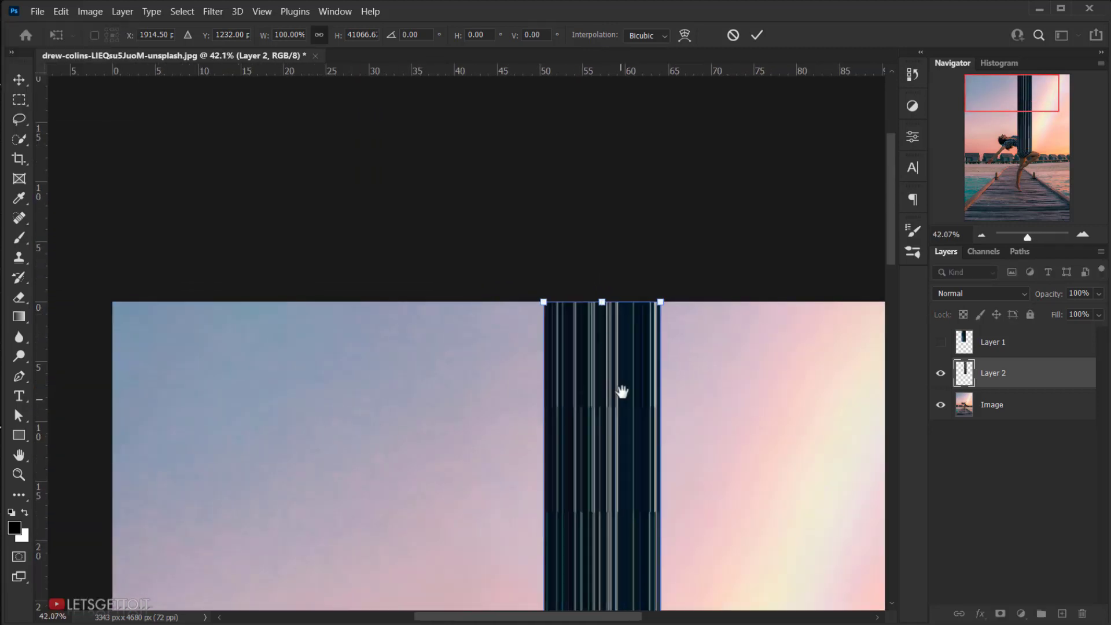
pyautogui.moveTo(620, 392); pyautogui.dragTo(541, 189)
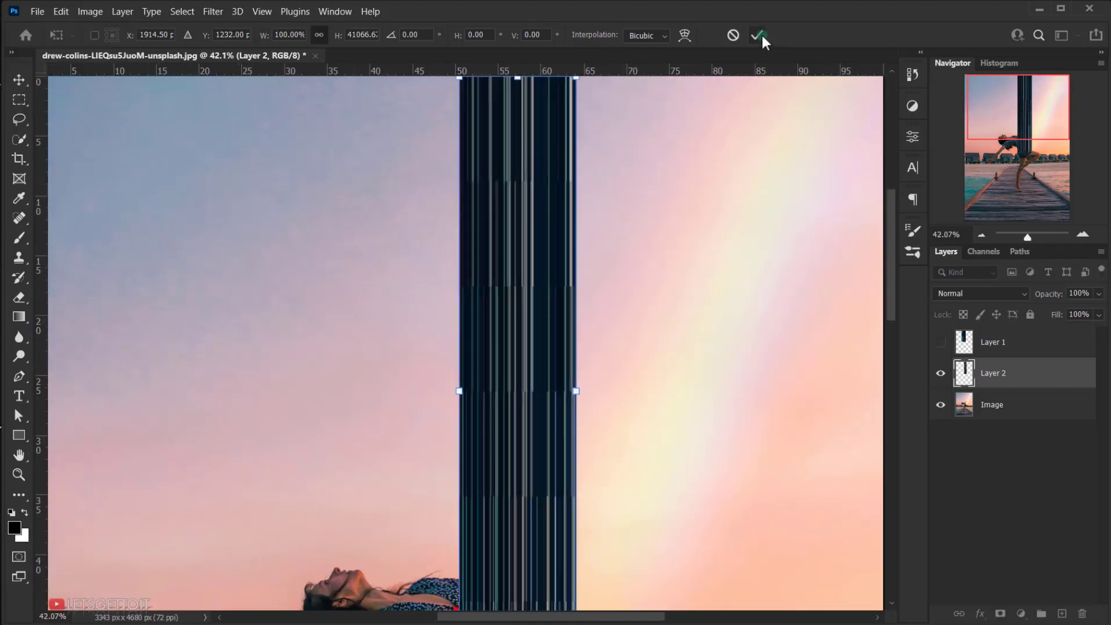
pyautogui.click(757, 36)
pyautogui.press('m')
pyautogui.scroll(-2, 459, 367)
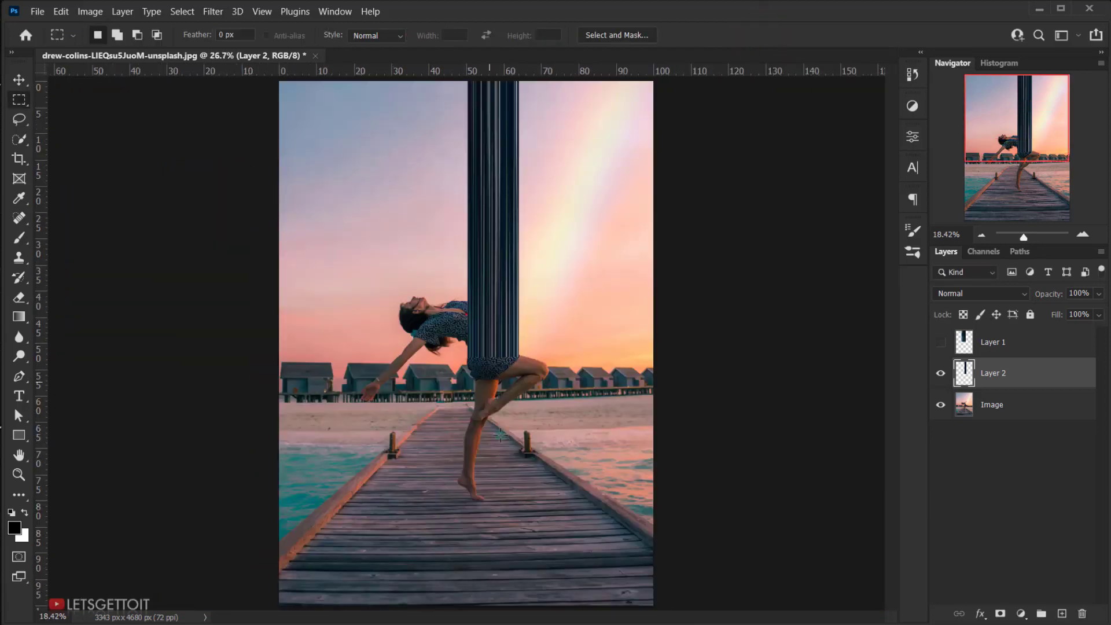
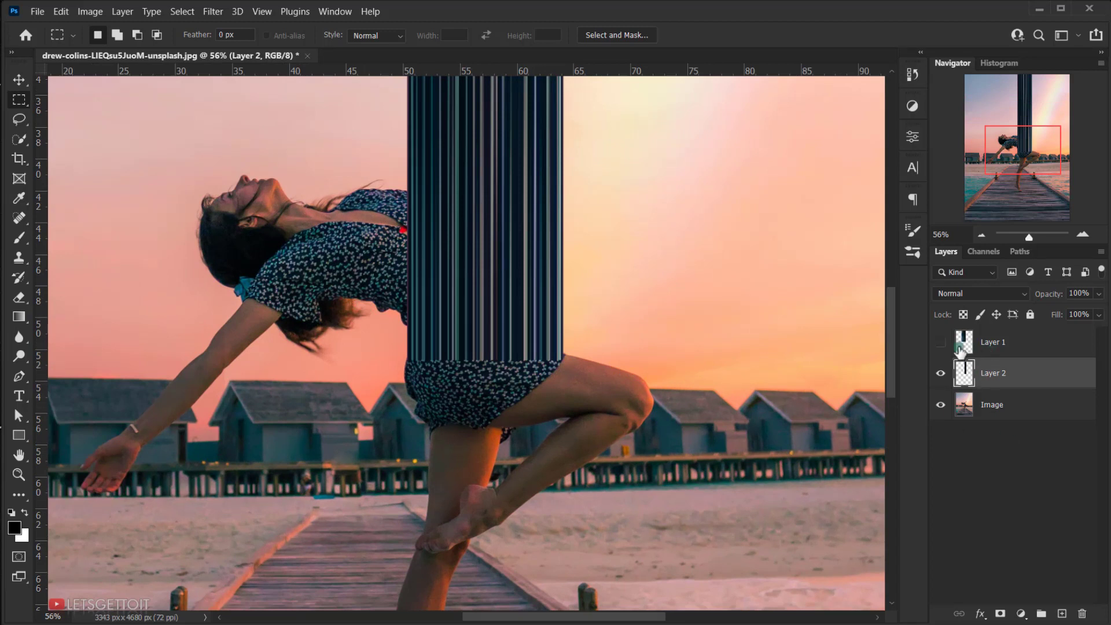
# Show Layer 1, merge it with Layer 2, and rename the merged layer Pixels.
pyautogui.click(941, 343)
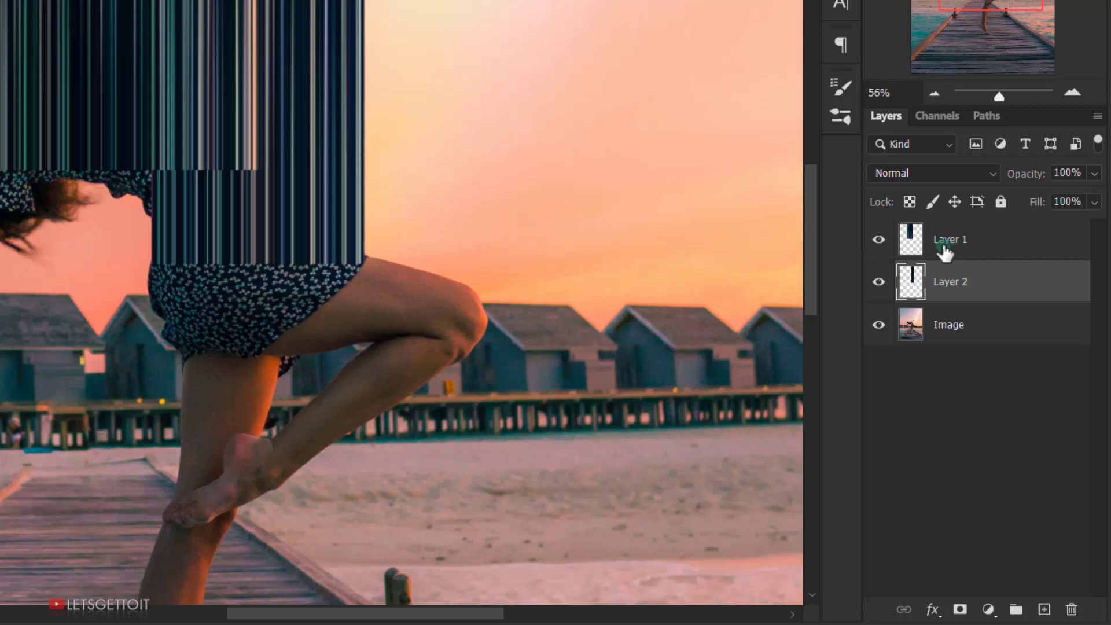
pyautogui.keyDown('shift'); pyautogui.click(986, 249); pyautogui.keyUp('shift')
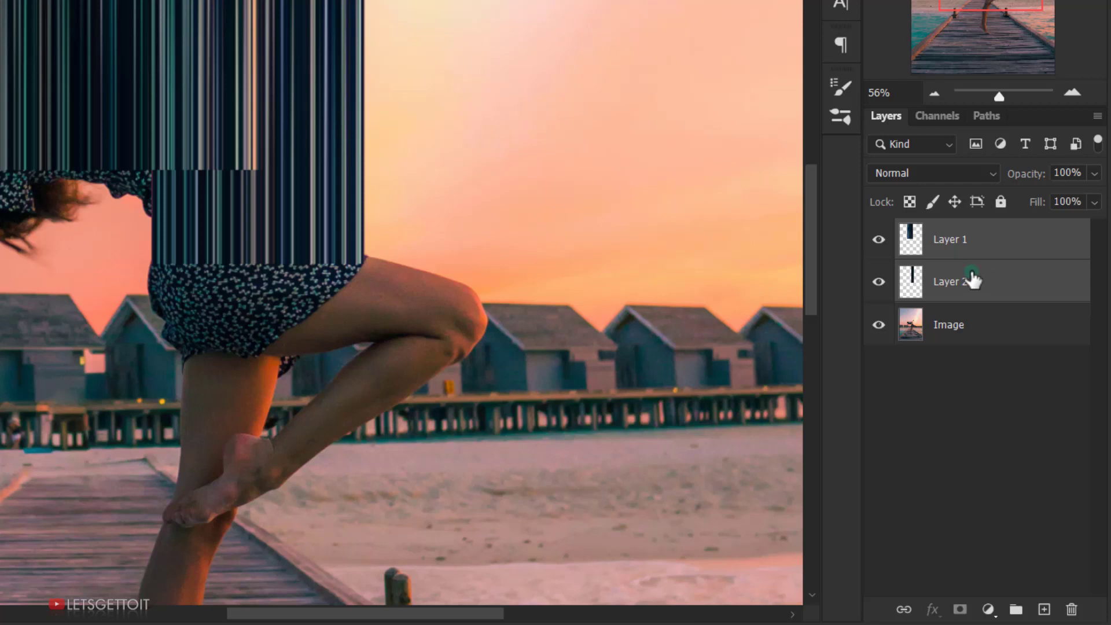
pyautogui.hotkey('ctrl', 'e')
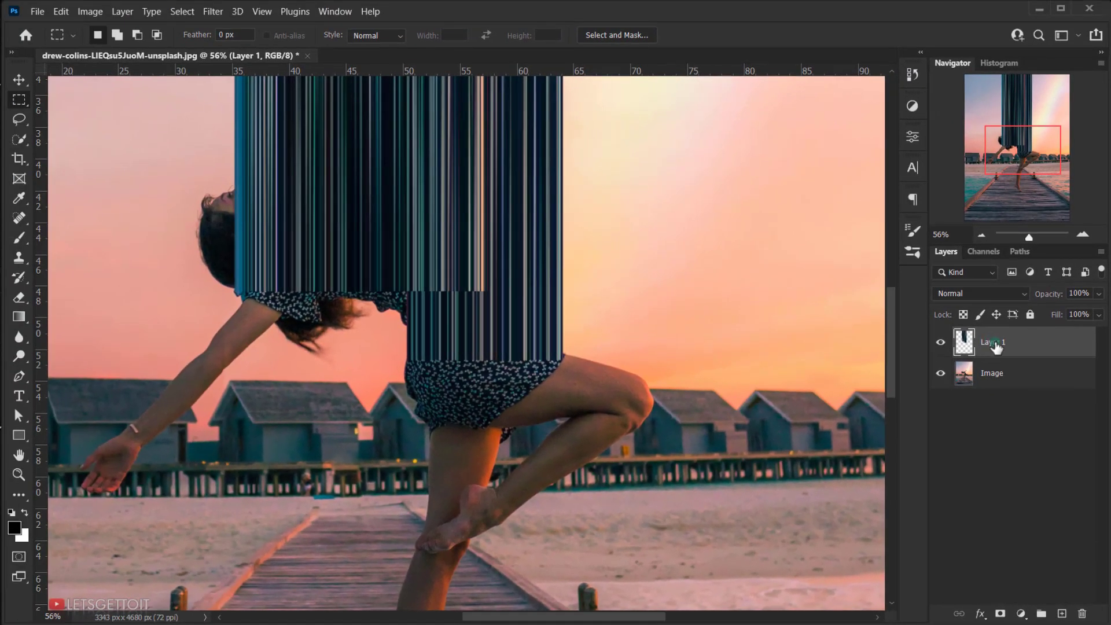
pyautogui.doubleClick(995, 343)
pyautogui.press('Return')
# Make the Image layer active and hide the Pixels layer.
pyautogui.click(1004, 385)
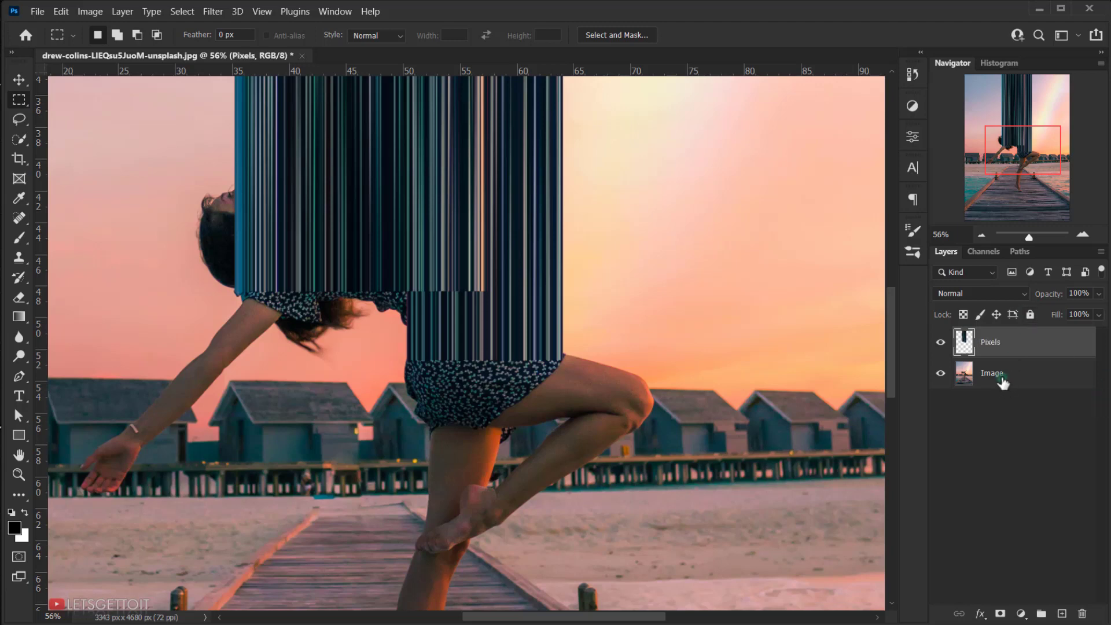
pyautogui.scroll(1, 256, 255)
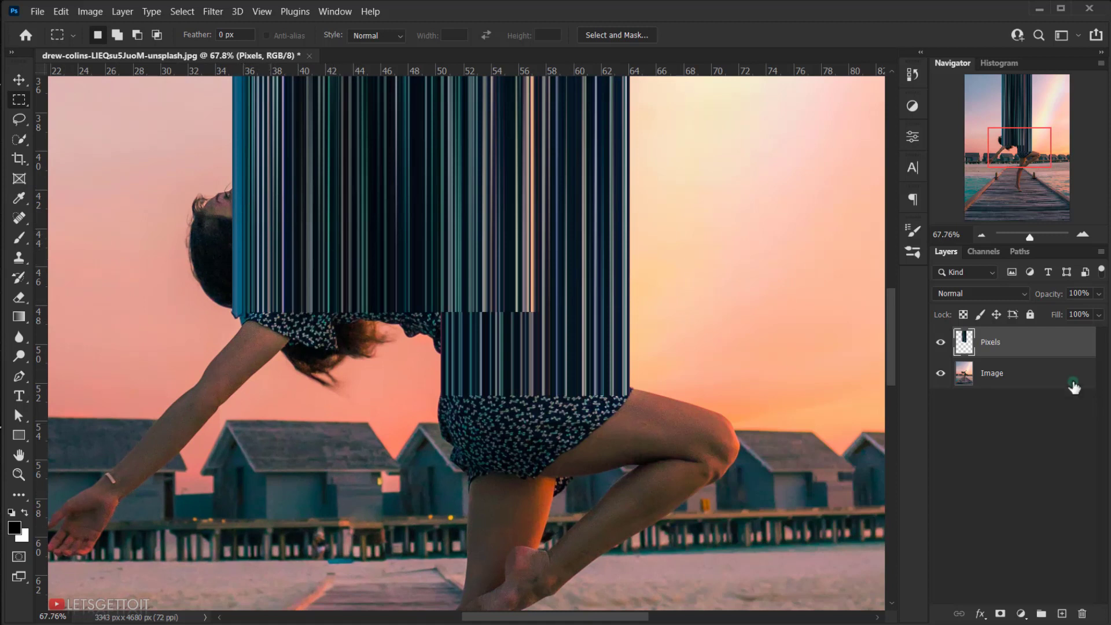
pyautogui.click(1010, 374)
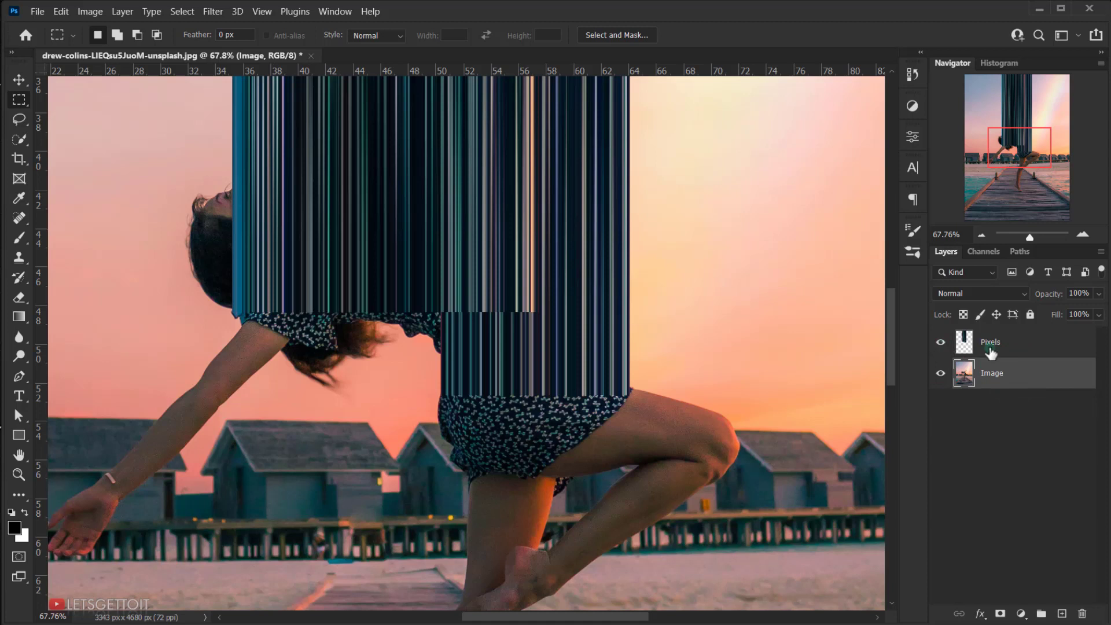
pyautogui.click(941, 342)
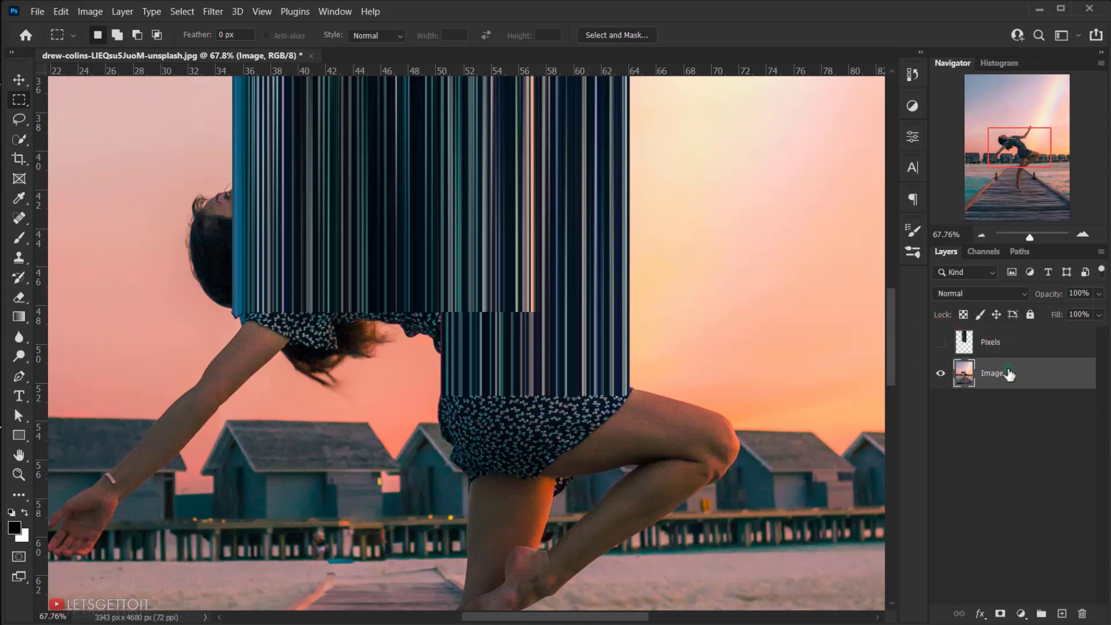
# Quick-select the dancer's dress, head, hair, raised arm, bent thigh and the upper part of the lowered arm on the Image layer.
pyautogui.scroll(-1, 405, 290)
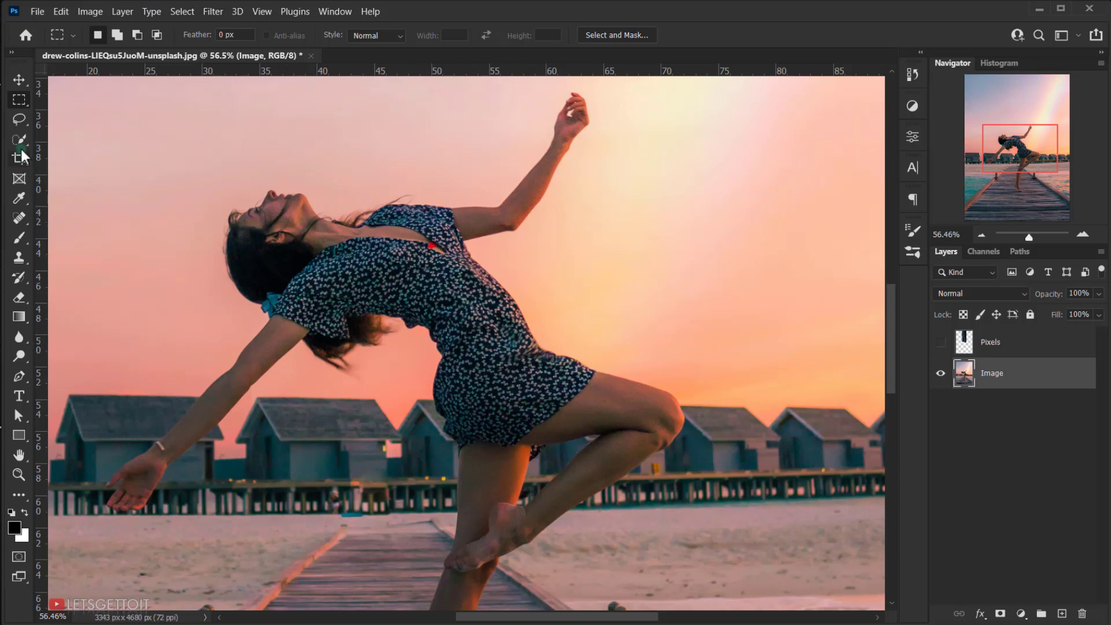
pyautogui.moveTo(22, 142); pyautogui.dragTo(101, 155)
pyautogui.scroll(3, 461, 359)
pyautogui.moveTo(349, 270)
pyautogui.mouseDown()
pyautogui.moveTo(324, 246)
pyautogui.moveTo(427, 294)
pyautogui.moveTo(568, 404)
pyautogui.moveTo(496, 442)
pyautogui.moveTo(478, 439)
pyautogui.mouseUp()
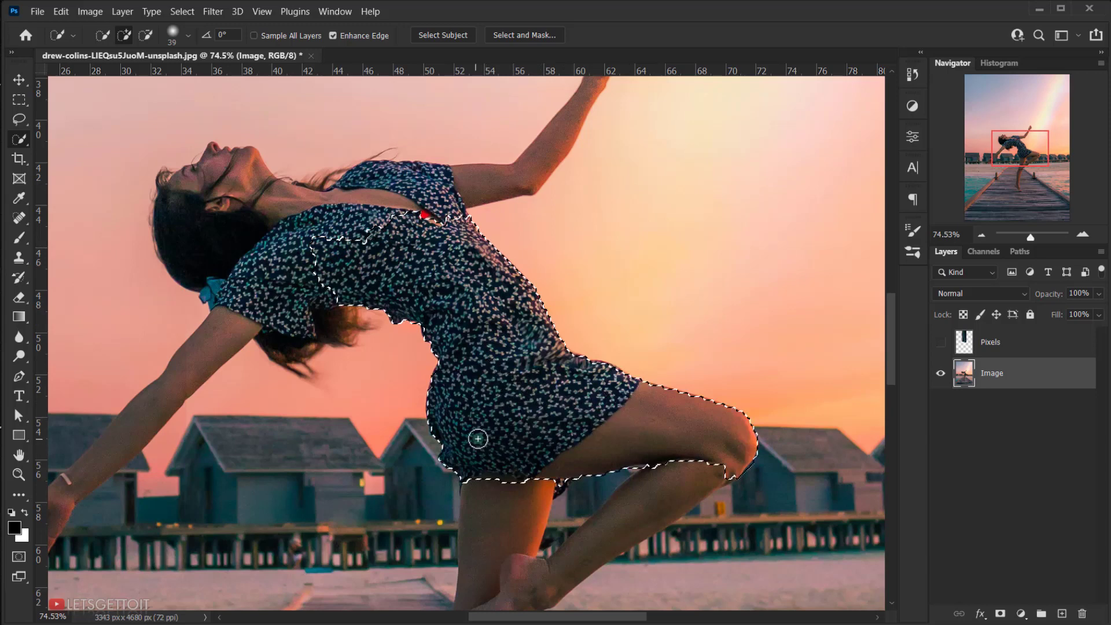
pyautogui.scroll(2, 456, 182)
pyautogui.keyDown('alt'); pyautogui.rightClick(456, 182); pyautogui.keyUp('alt')
pyautogui.moveTo(456, 182)
pyautogui.mouseDown()
pyautogui.moveTo(570, 152)
pyautogui.moveTo(542, 311)
pyautogui.moveTo(644, 240)
pyautogui.moveTo(506, 351)
pyautogui.moveTo(545, 322)
pyautogui.moveTo(450, 324)
pyautogui.moveTo(372, 352)
pyautogui.moveTo(305, 342)
pyautogui.moveTo(255, 315)
pyautogui.mouseUp()
pyautogui.moveTo(330, 457); pyautogui.dragTo(427, 327)
pyautogui.moveTo(377, 367); pyautogui.dragTo(303, 429)
pyautogui.moveTo(255, 468); pyautogui.dragTo(247, 477)
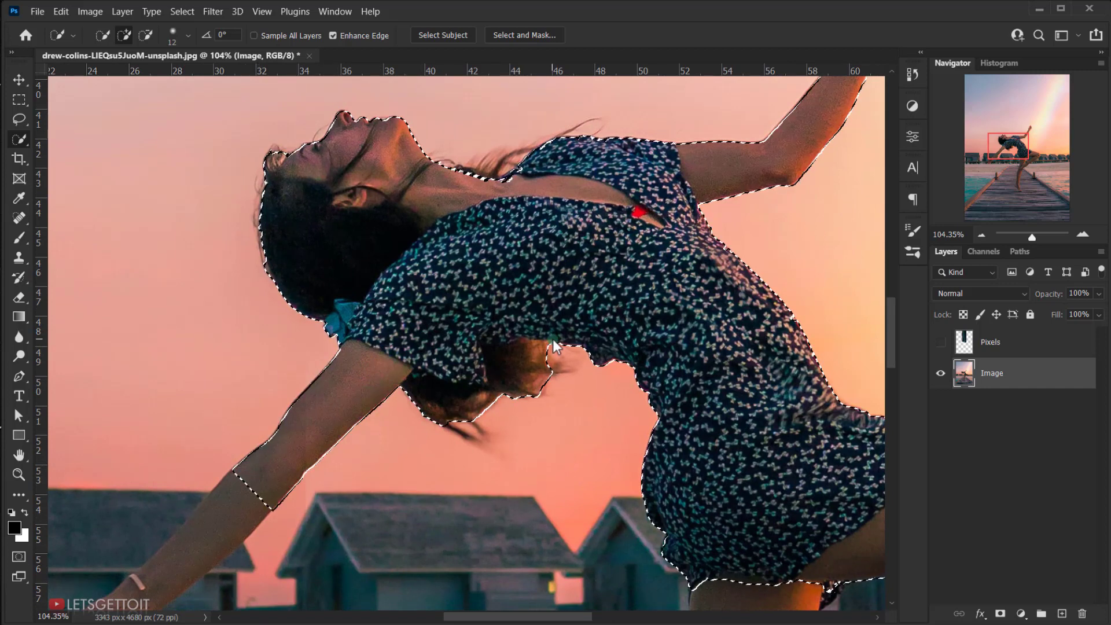
# Copy the selected part of the dancer and create a new layer named Cut above the Pixels layer.
pyautogui.keyDown('alt'); pyautogui.scroll(-5, 554, 346); pyautogui.keyUp('alt')
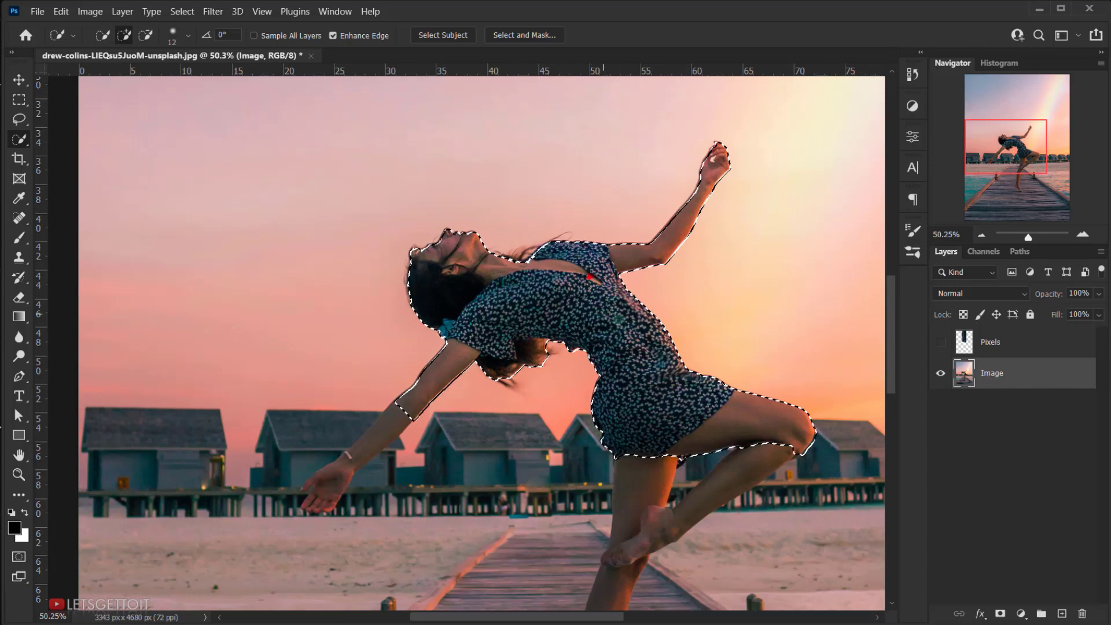
pyautogui.hotkey('ctrl', 'c')
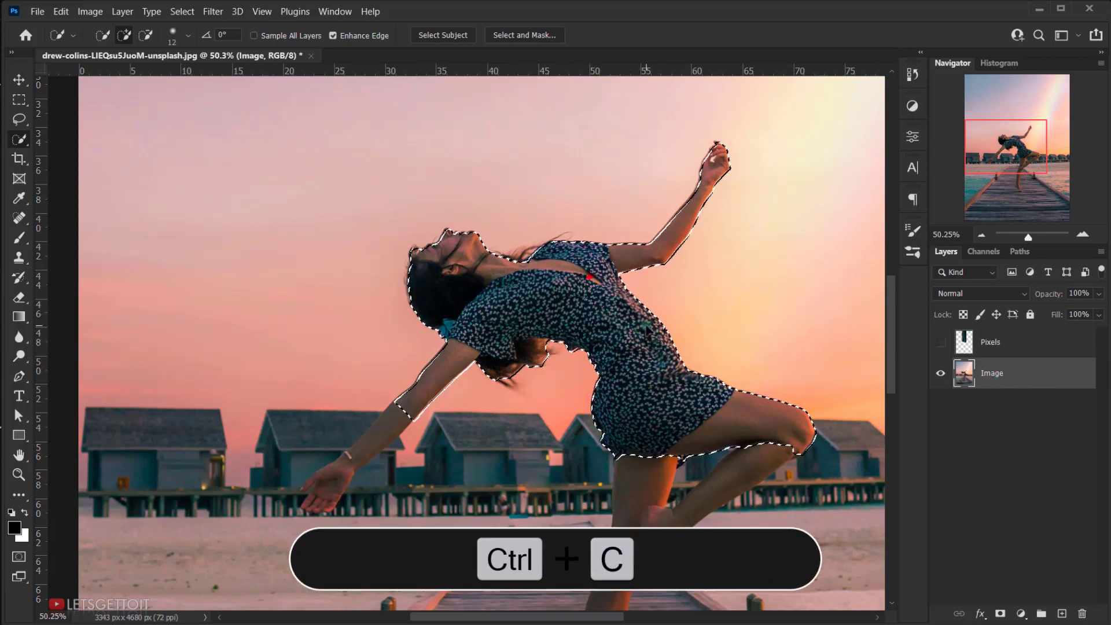
pyautogui.click(1010, 348)
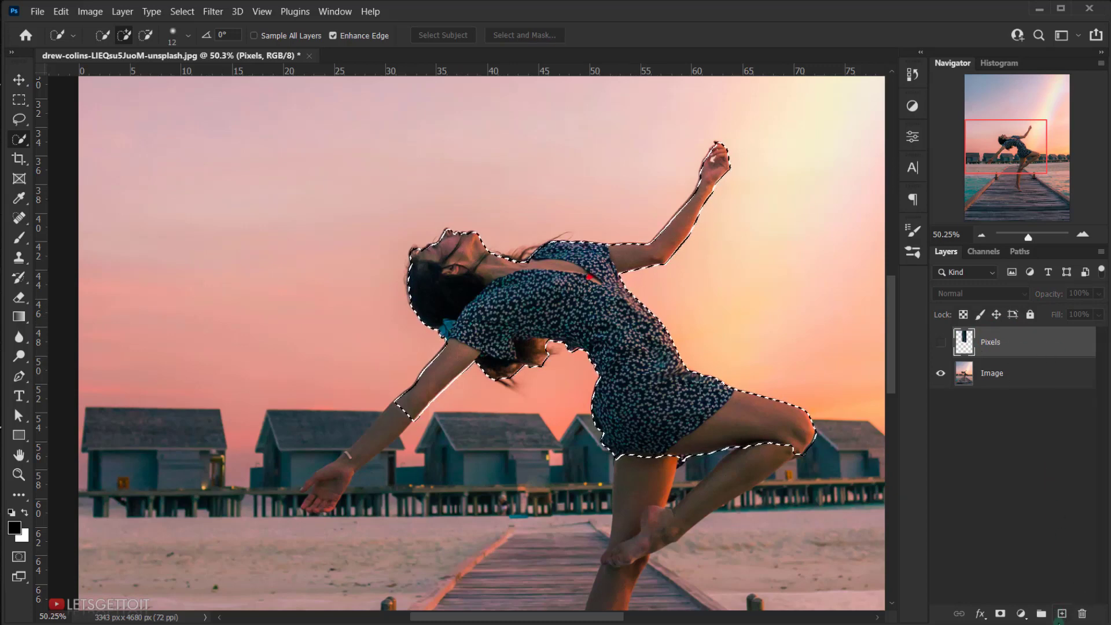
pyautogui.click(1062, 613)
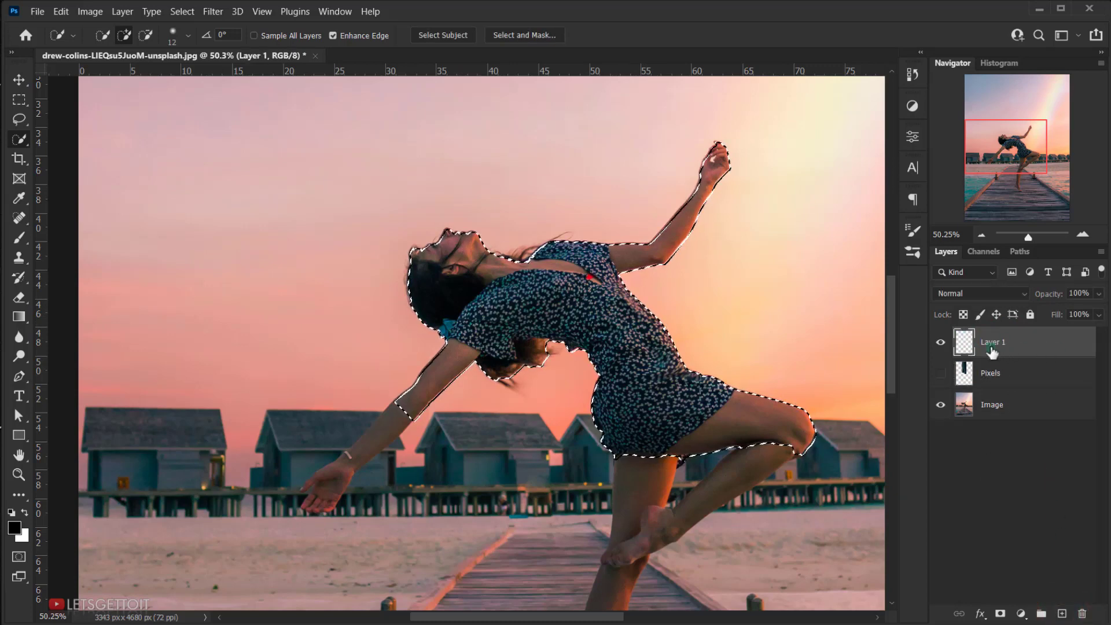
pyautogui.doubleClick(994, 343)
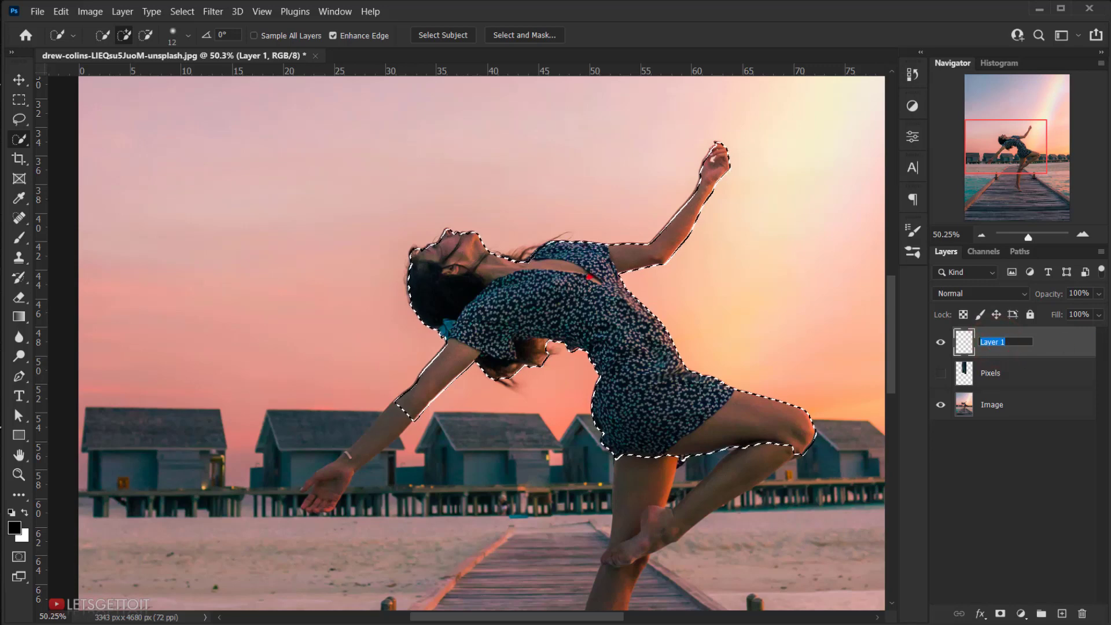
pyautogui.write('Cut')
pyautogui.press('Return')
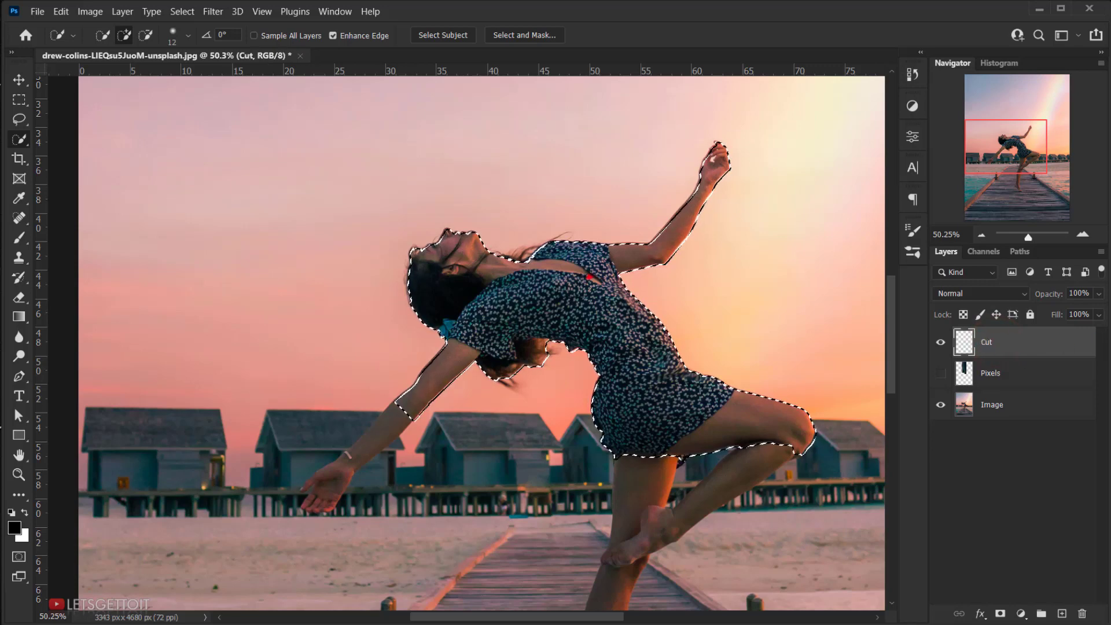
# Paste the copied dancer onto the Cut layer and make the Pixels layer visible.
pyautogui.click(971, 344)
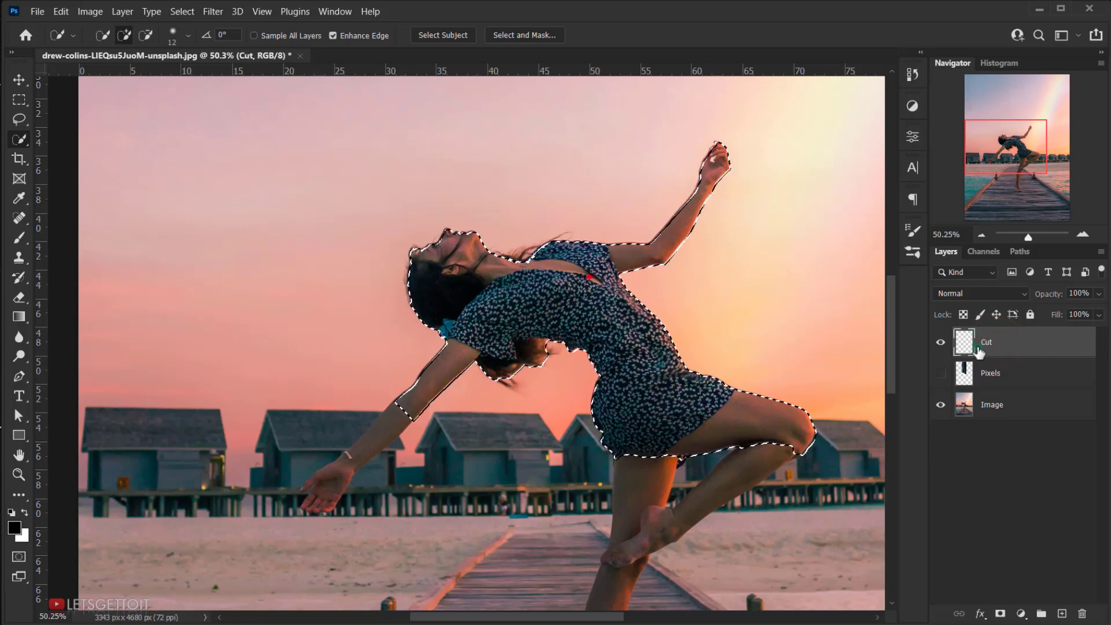
pyautogui.hotkey('ctrl', 'v')
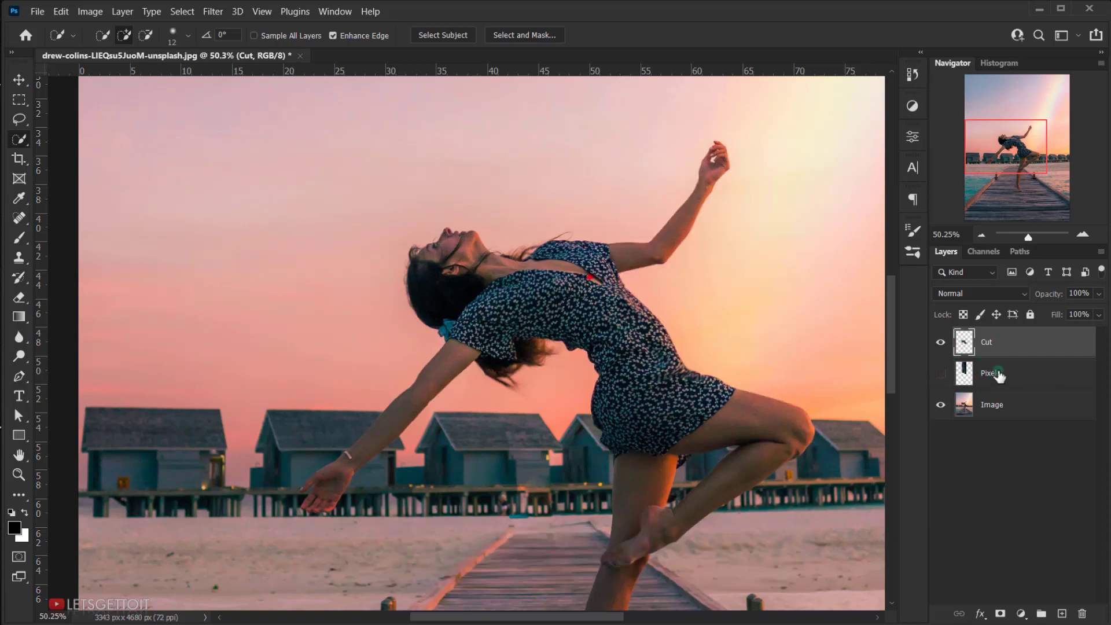
pyautogui.click(932, 374)
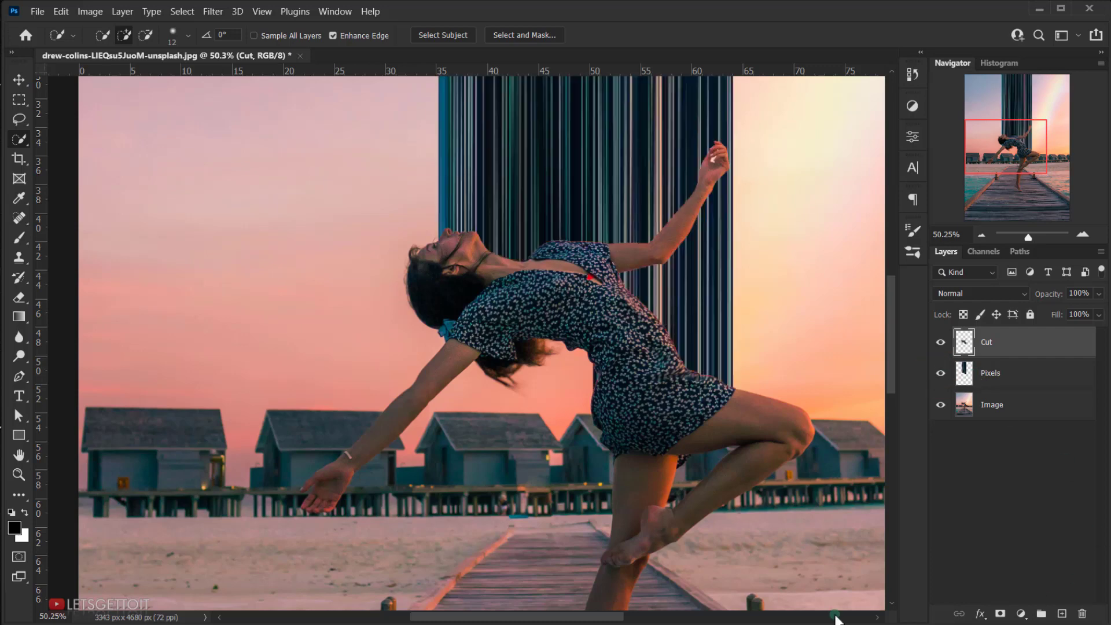
# Examine how the stretched stripes sit behind the dancer, both close up and across the whole image.
pyautogui.scroll(-3, 648, 330)
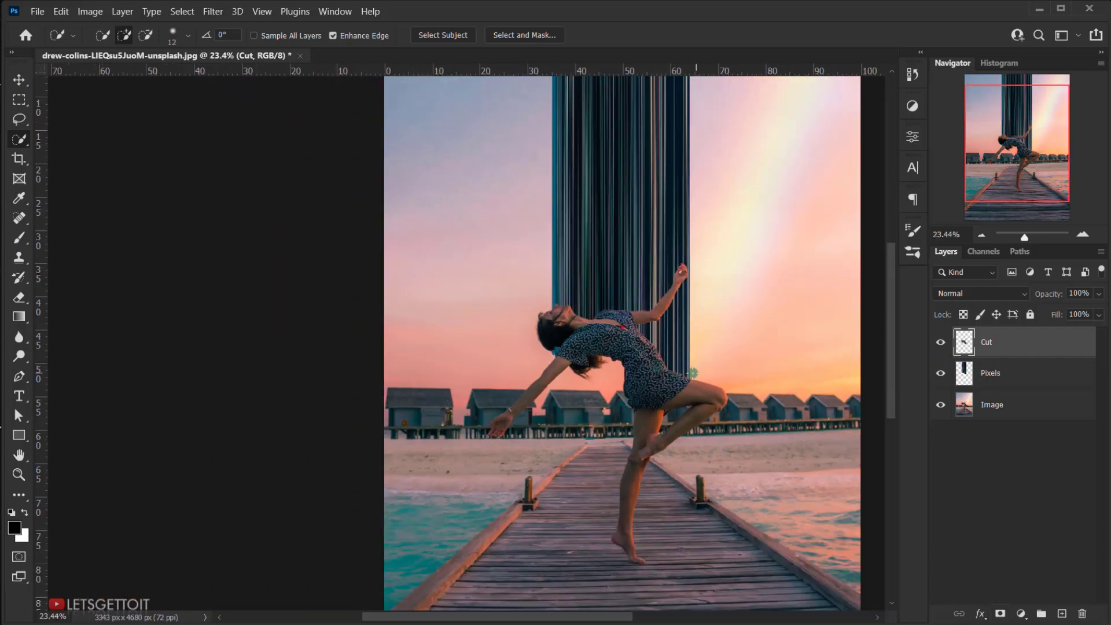
pyautogui.scroll(2, 649, 330)
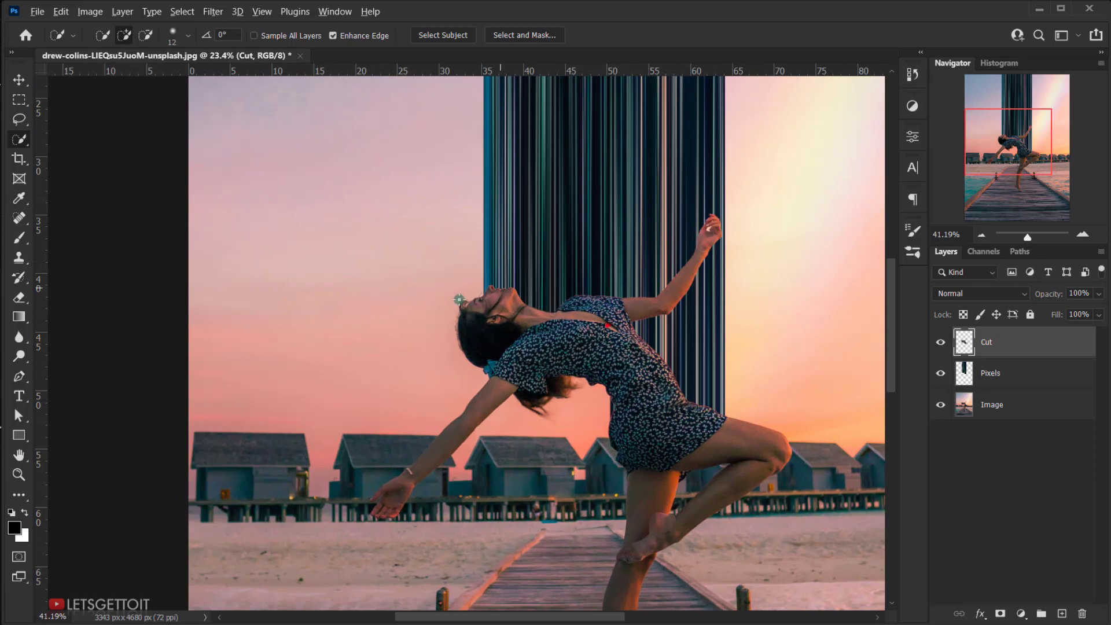
pyautogui.scroll(-3, 533, 335)
pyautogui.scroll(-1, 532, 336)
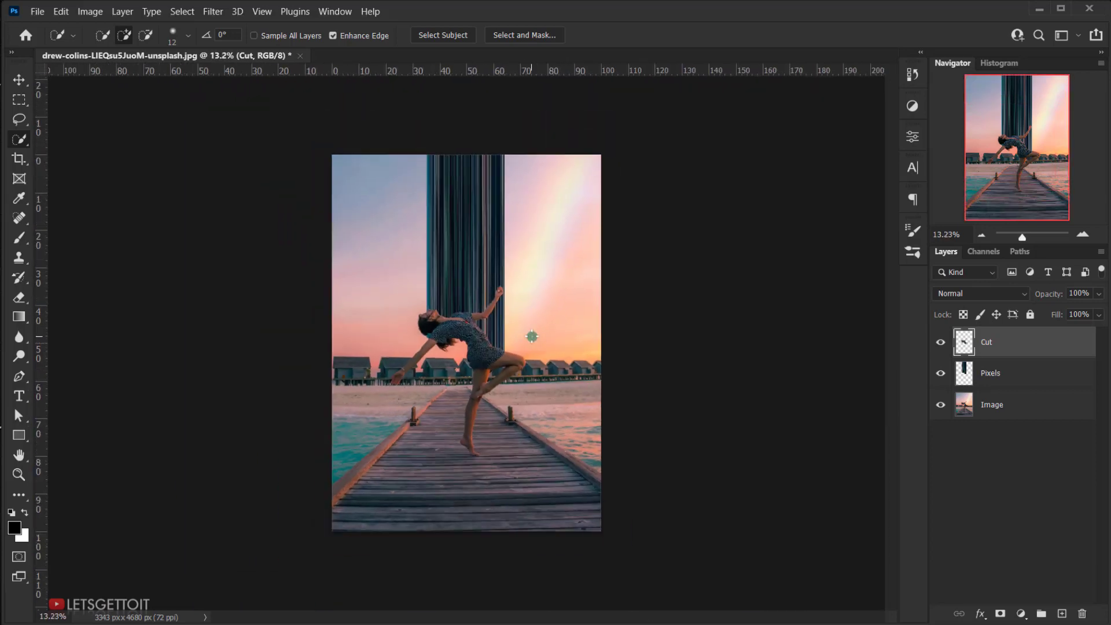
pyautogui.scroll(6, 531, 342)
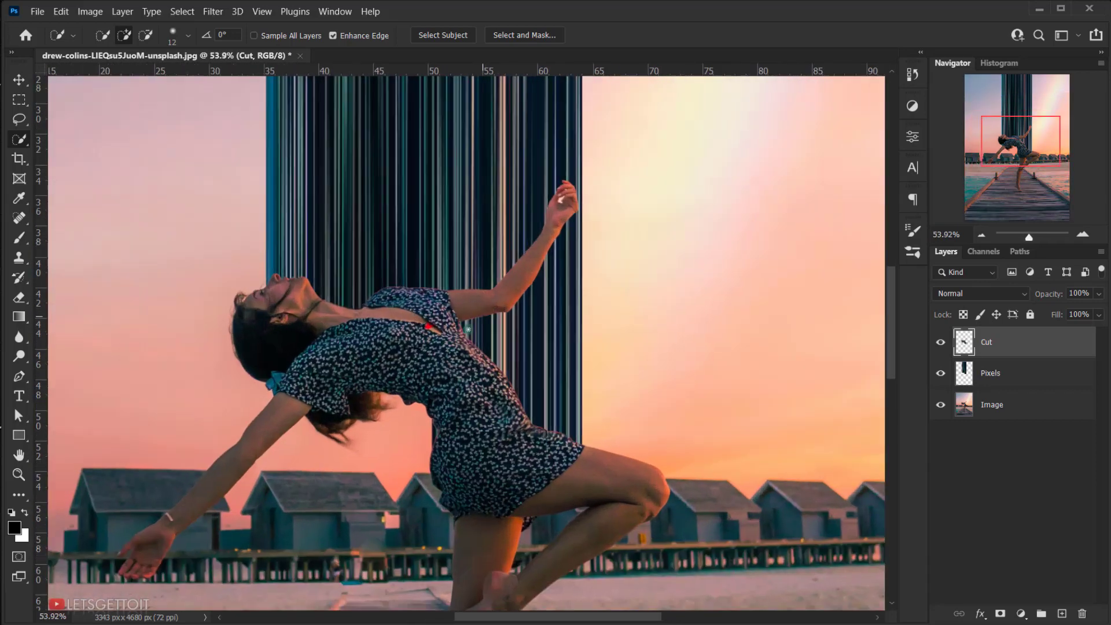
pyautogui.scroll(-5, 443, 418)
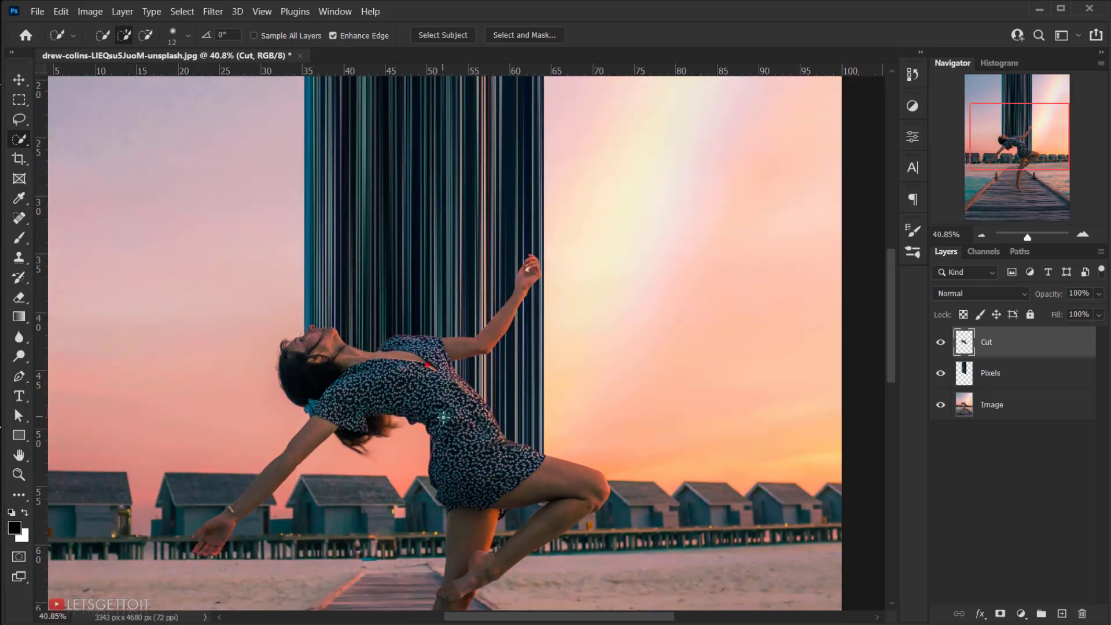
pyautogui.scroll(1, 486, 228)
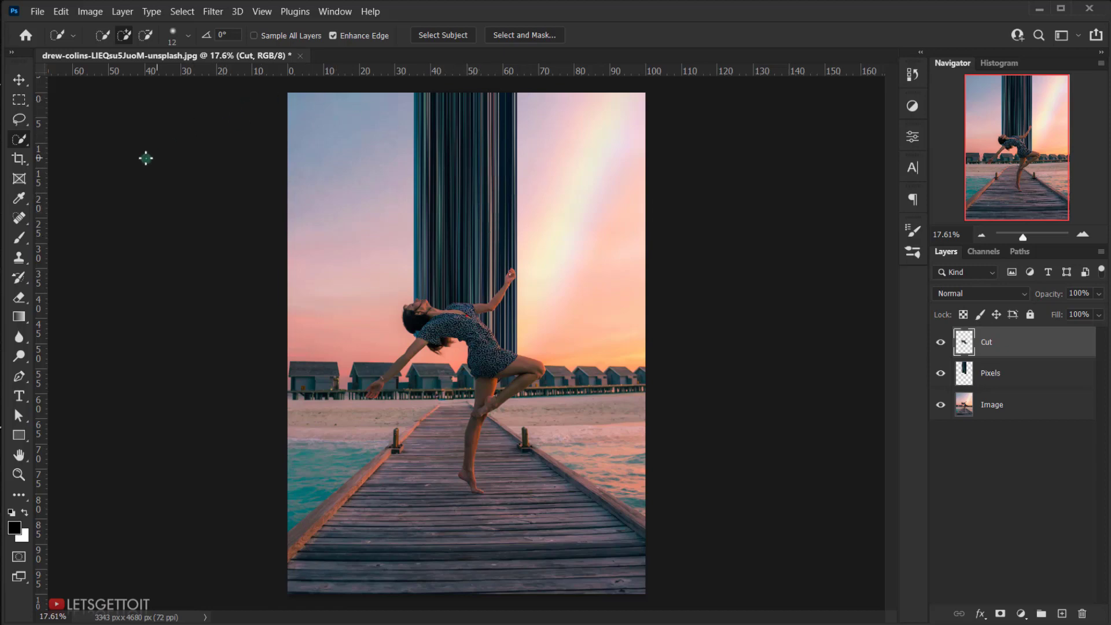
# Erase the leftover stripes on the Pixels layer that show in the curve of the dancer's lower back.
pyautogui.scroll(8, 463, 342)
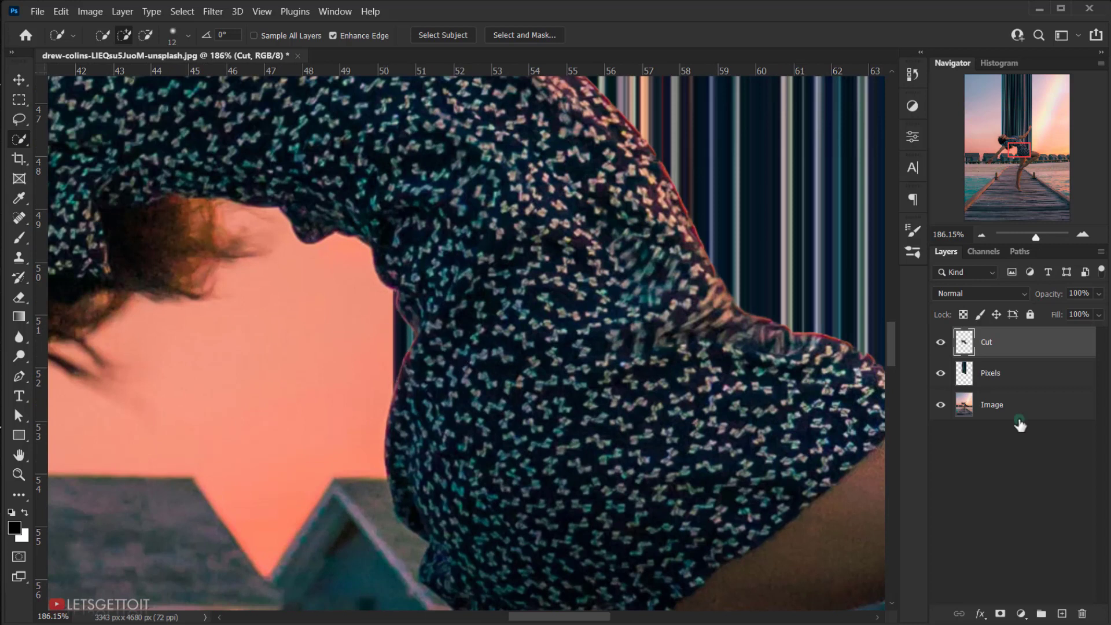
pyautogui.click(963, 373)
pyautogui.click(938, 371)
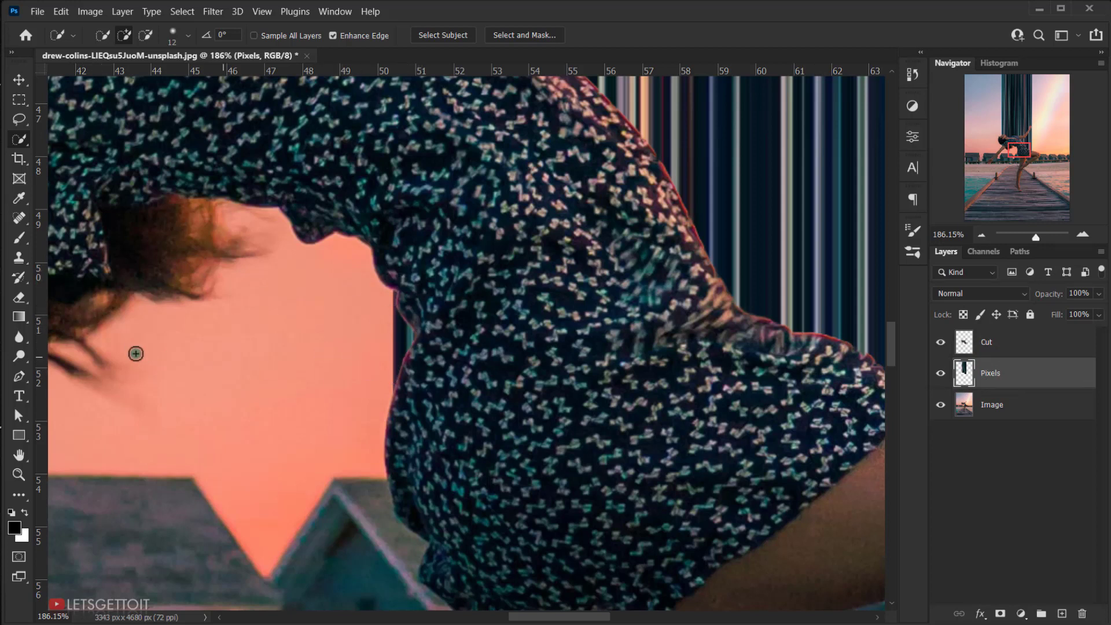
pyautogui.click(19, 298)
pyautogui.moveTo(303, 330)
pyautogui.mouseDown()
pyautogui.moveTo(403, 309)
pyautogui.moveTo(384, 311)
pyautogui.moveTo(393, 291)
pyautogui.moveTo(403, 335)
pyautogui.moveTo(386, 378)
pyautogui.moveTo(404, 311)
pyautogui.mouseUp()
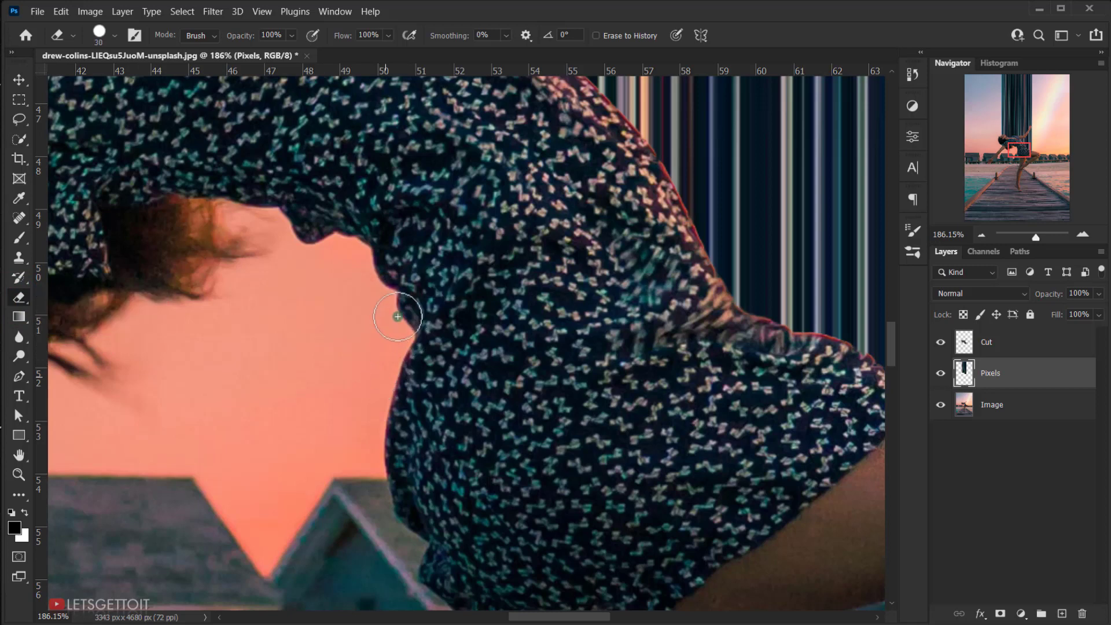
pyautogui.scroll(-3, 394, 393)
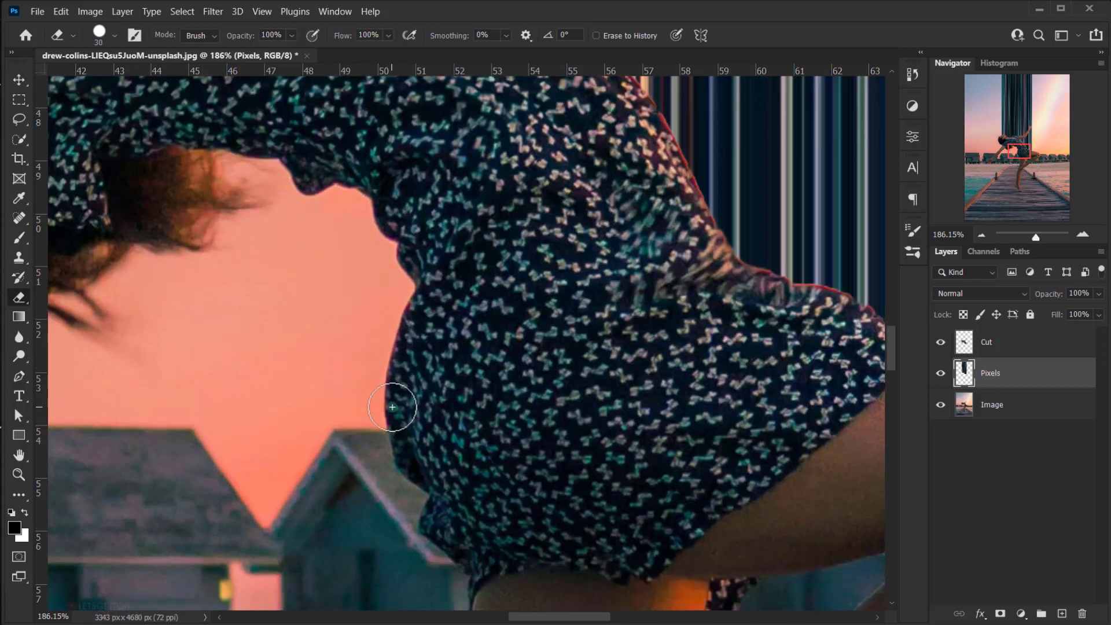
pyautogui.scroll(-2, 382, 348)
pyautogui.scroll(-2, 386, 294)
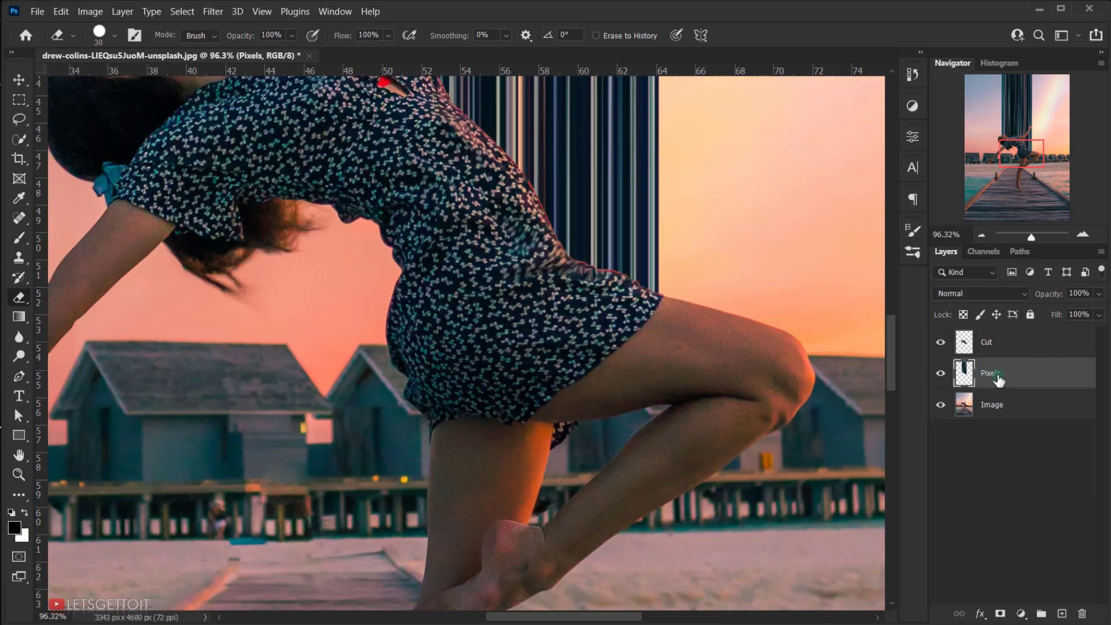
# Warp the Pixels layer's stripes, pulling both upper corners out past the photo's left edge so the strip folds over itself.
pyautogui.scroll(-2, 393, 329)
pyautogui.click(19, 79)
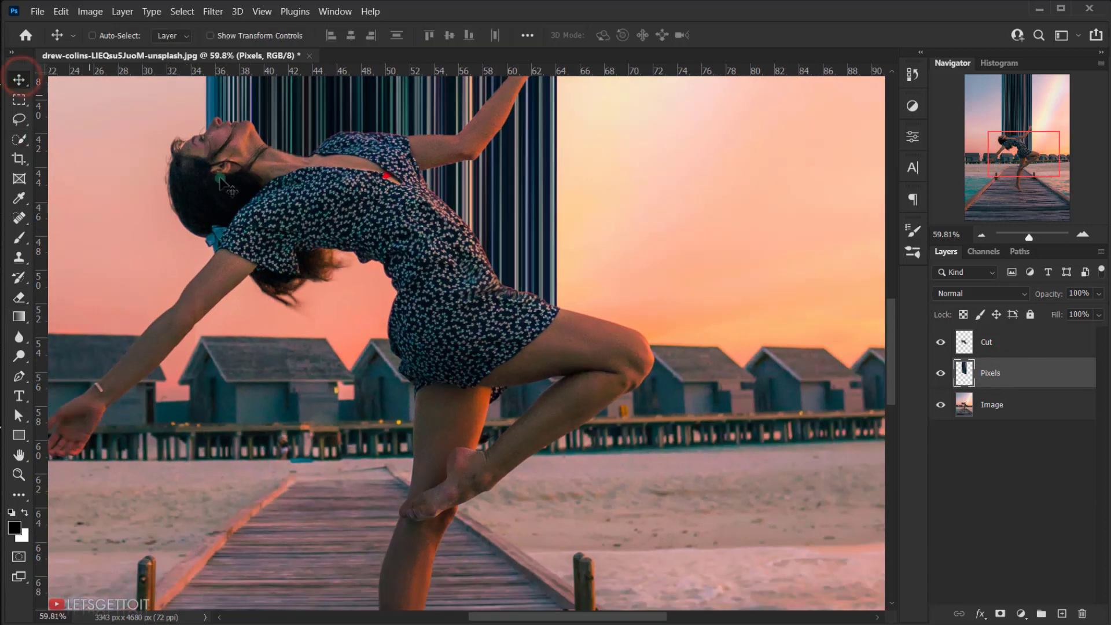
pyautogui.scroll(-2, 425, 284)
pyautogui.hotkey('ctrl', 't')
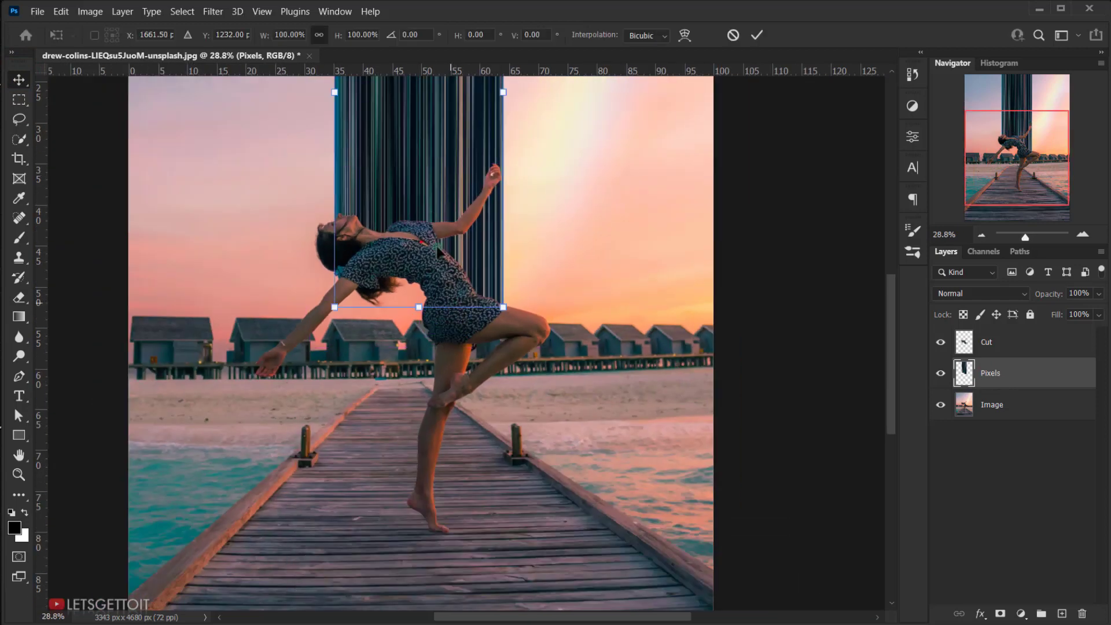
pyautogui.moveTo(429, 124); pyautogui.dragTo(444, 438)
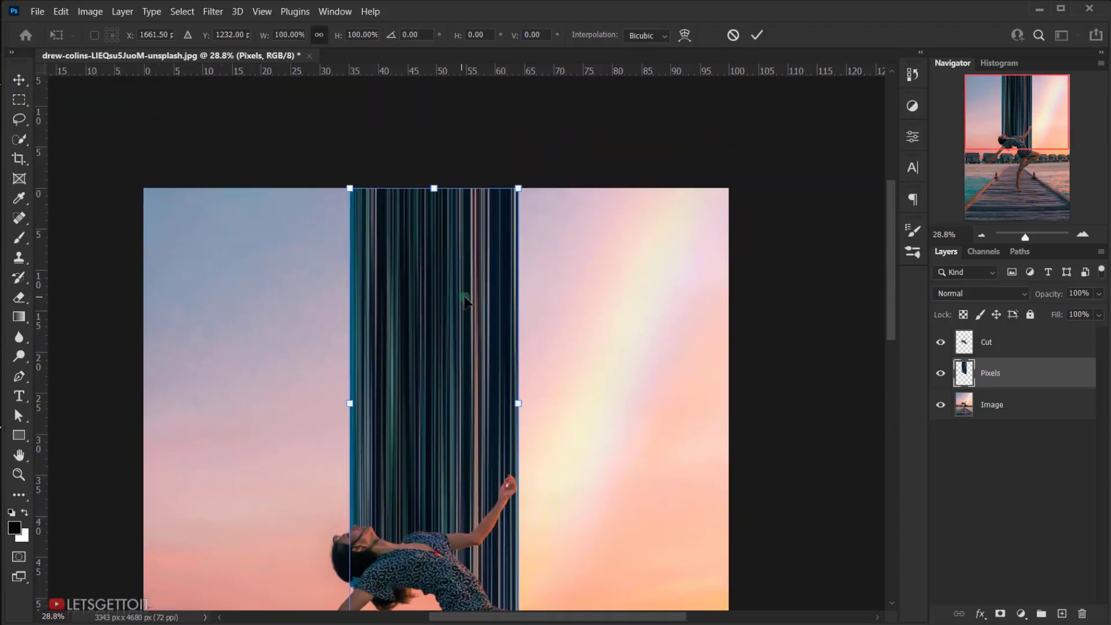
pyautogui.scroll(2, 466, 301)
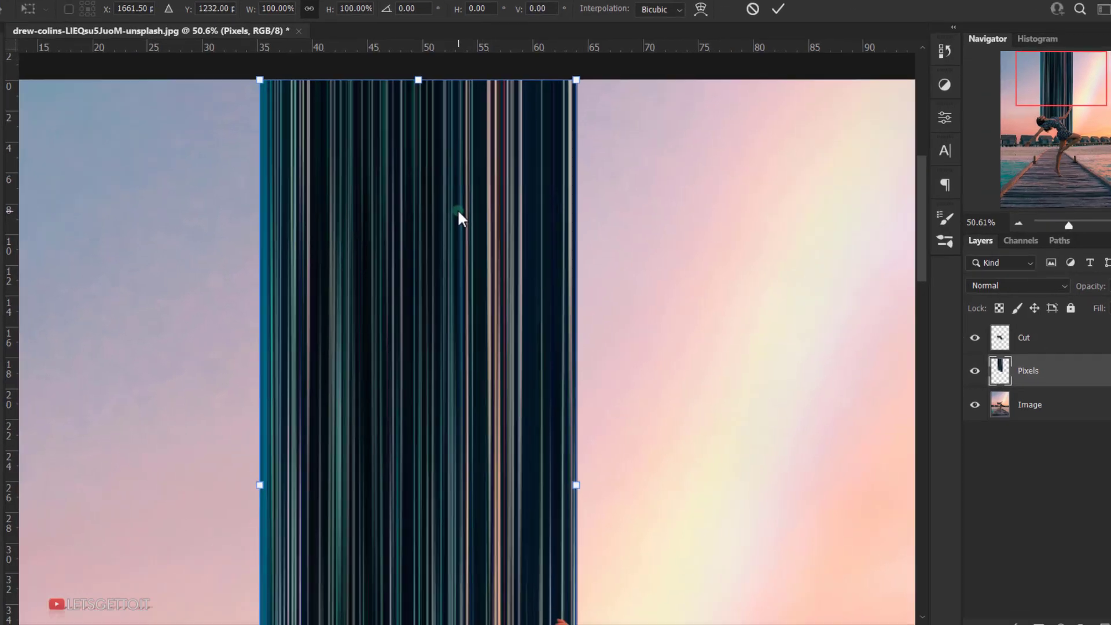
pyautogui.rightClick(457, 224)
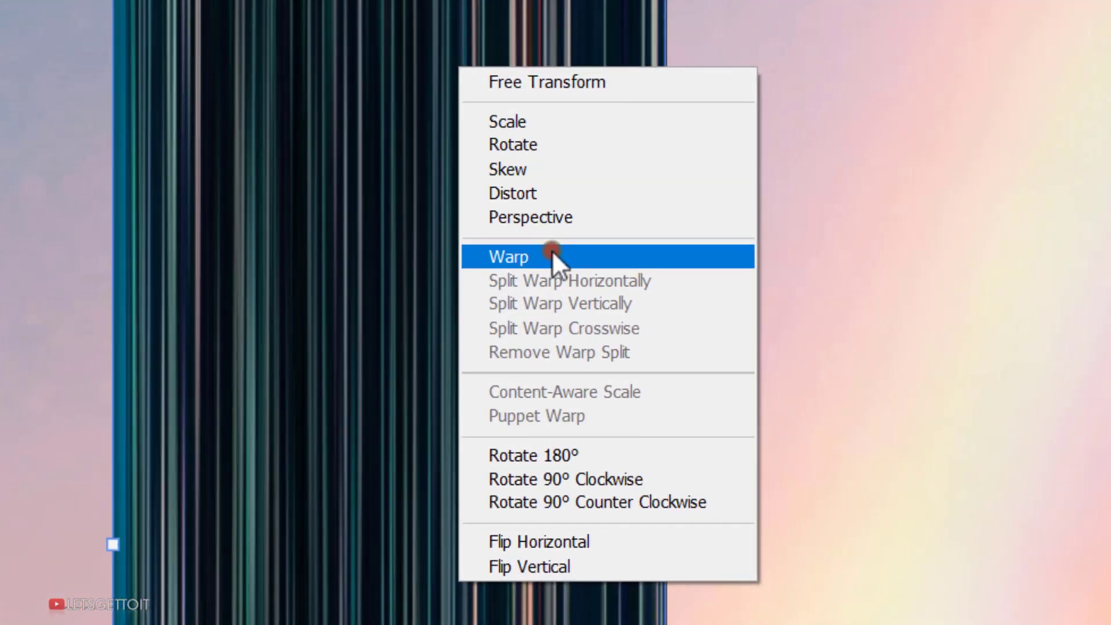
pyautogui.click(555, 247)
pyautogui.scroll(-3, 355, 397)
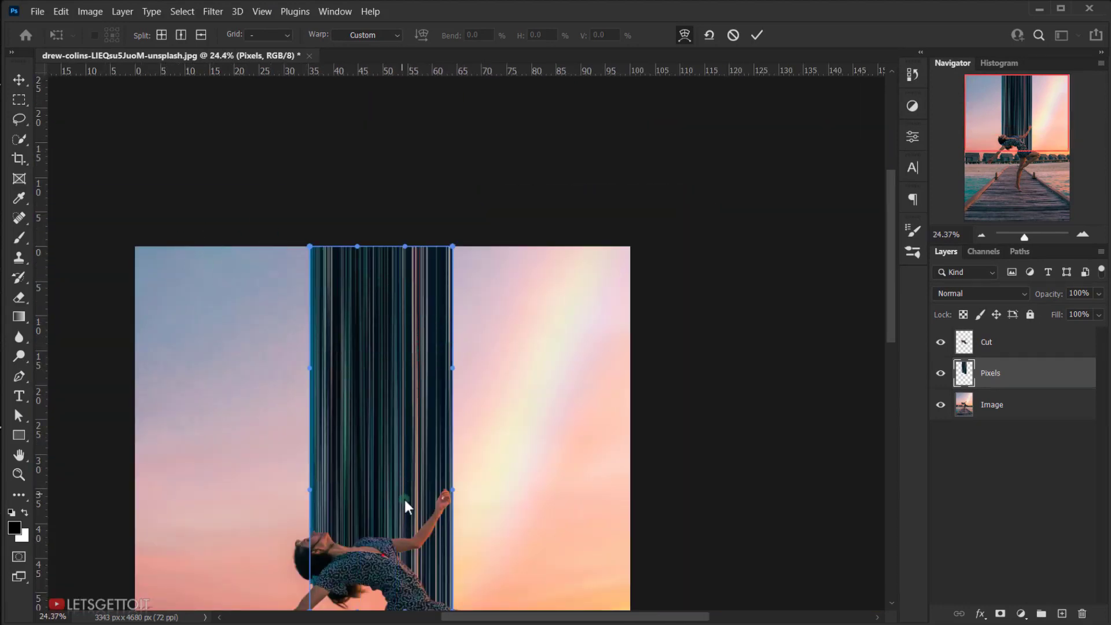
pyautogui.click(309, 246)
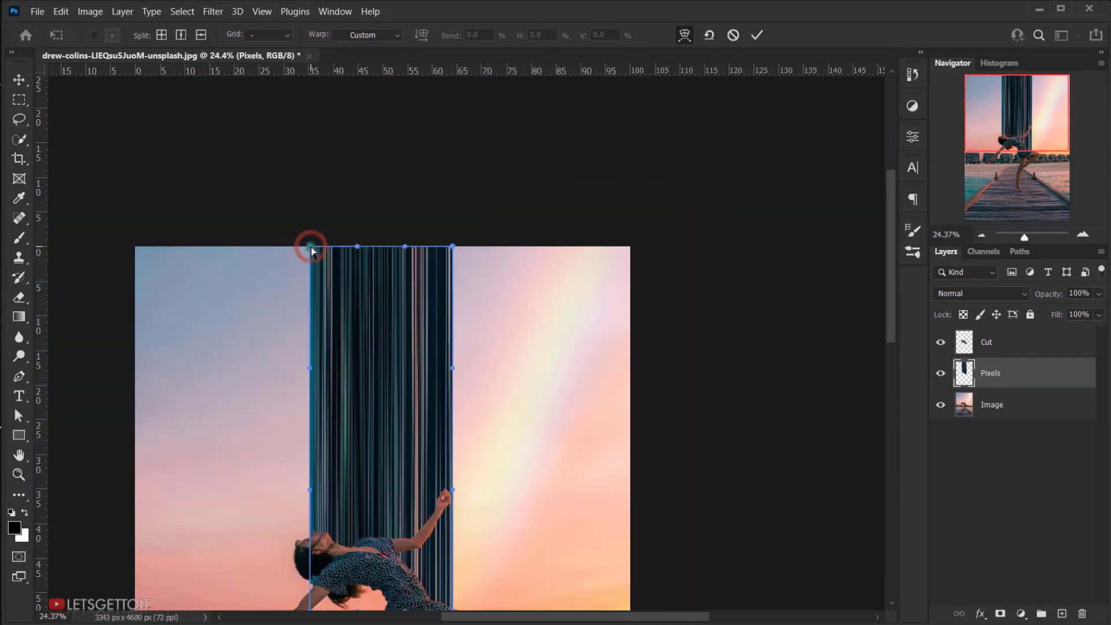
pyautogui.moveTo(309, 246); pyautogui.dragTo(91, 217)
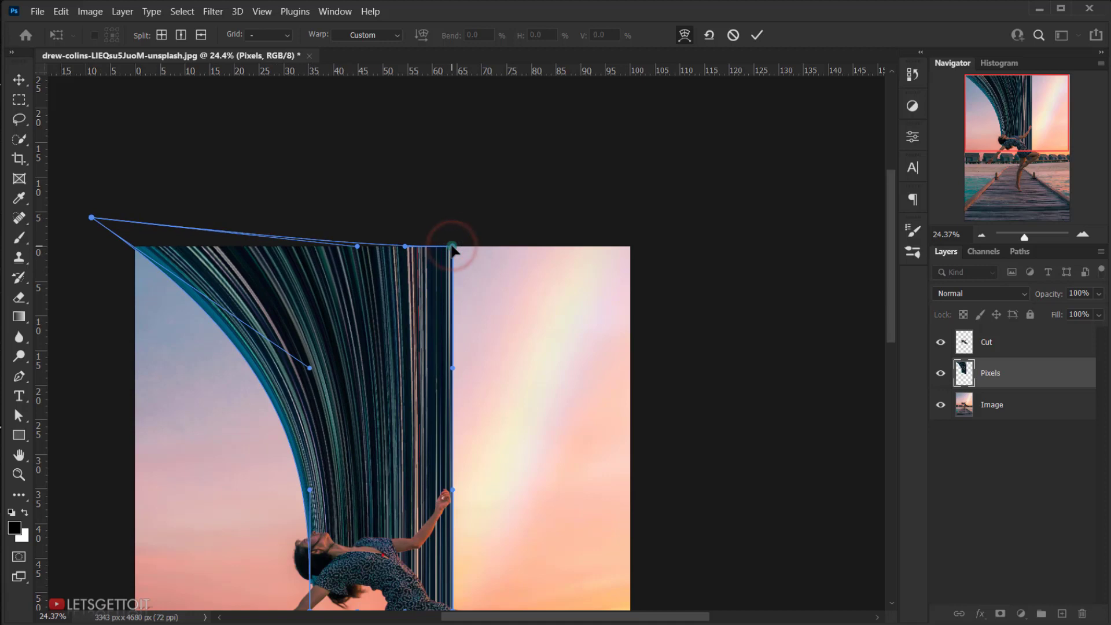
pyautogui.moveTo(453, 248)
pyautogui.mouseDown()
pyautogui.moveTo(115, 298)
pyautogui.moveTo(26, 335)
pyautogui.moveTo(24, 363)
pyautogui.moveTo(58, 350)
pyautogui.moveTo(49, 418)
pyautogui.mouseUp()
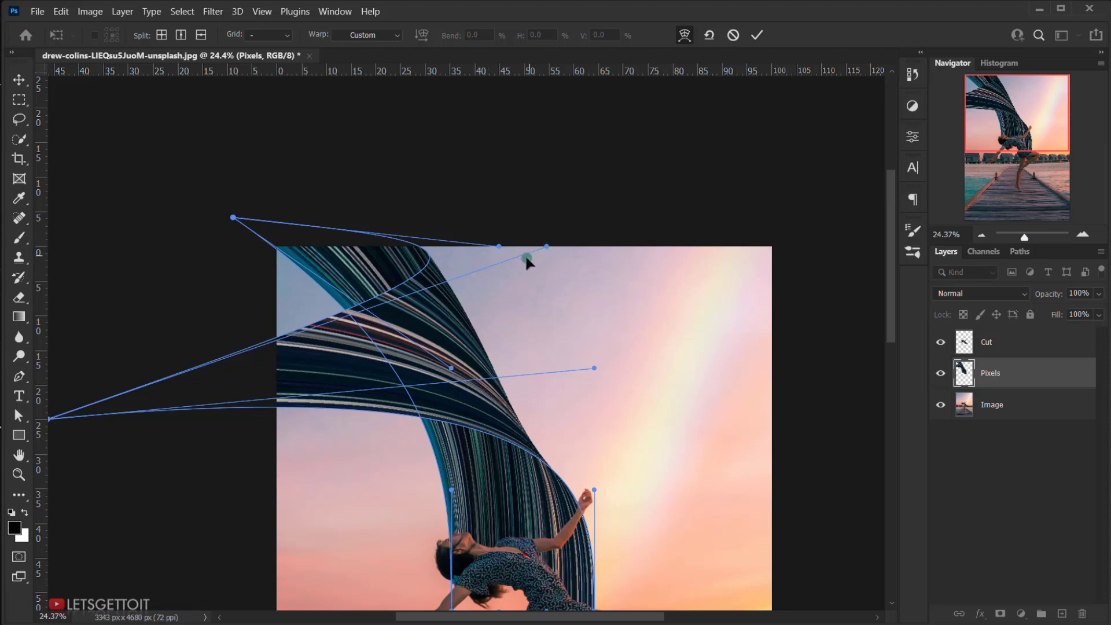
# Pull the two middle warp handles of the strip's end edge out beyond the photo's left side to smooth the fold.
pyautogui.scroll(5, 546, 245)
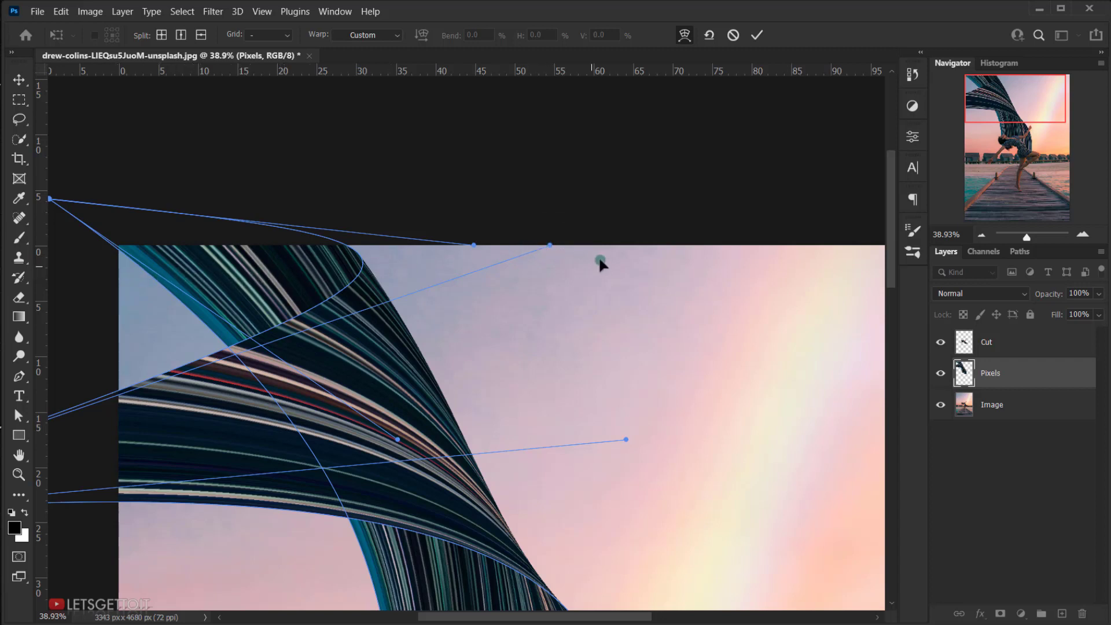
pyautogui.moveTo(549, 246); pyautogui.dragTo(45, 262)
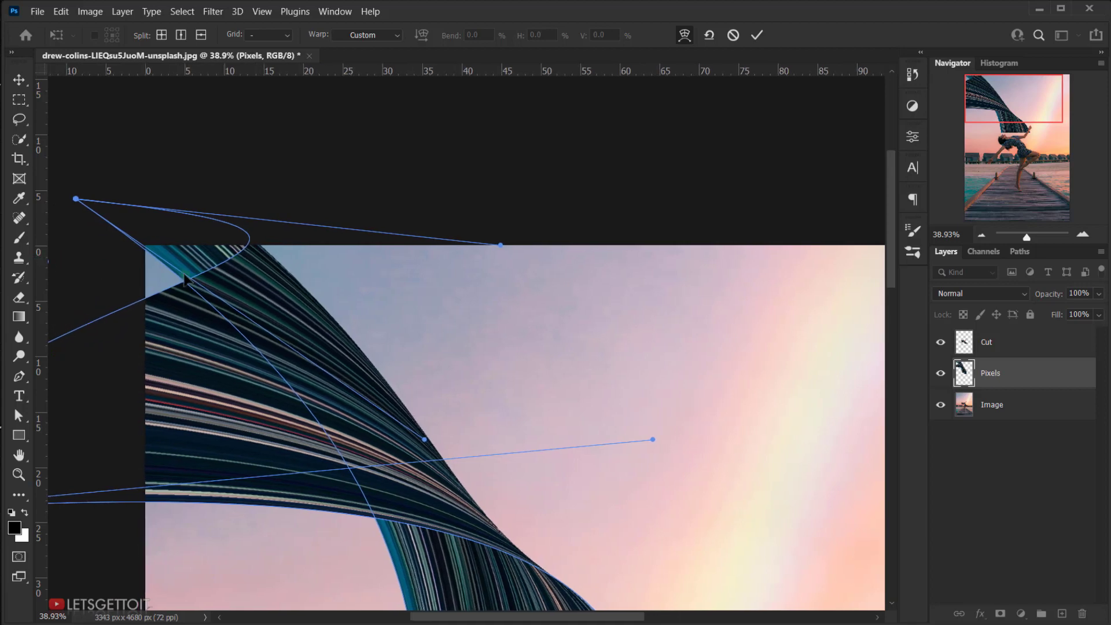
pyautogui.scroll(-3, 204, 266)
pyautogui.scroll(-3, 203, 267)
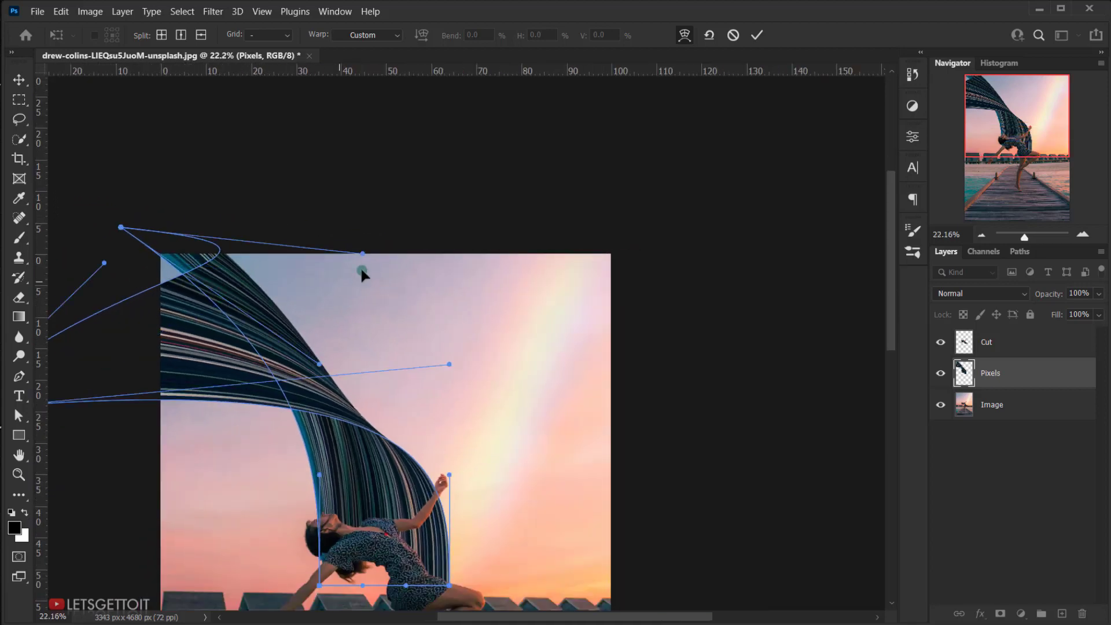
pyautogui.moveTo(364, 255); pyautogui.dragTo(114, 215)
# Fine-tune the warp's uppermost corner point so the strip's outer edge runs into the photo's upper-left corner.
pyautogui.scroll(4, 129, 238)
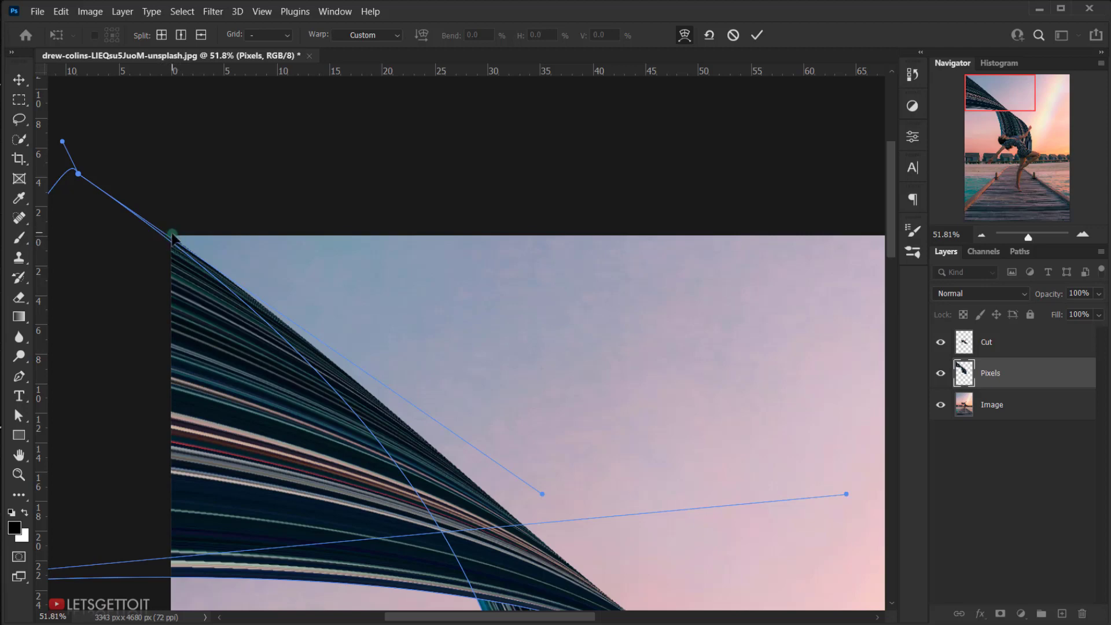
pyautogui.scroll(2, 172, 238)
pyautogui.moveTo(142, 237); pyautogui.dragTo(458, 264)
pyautogui.moveTo(328, 180); pyautogui.dragTo(322, 168)
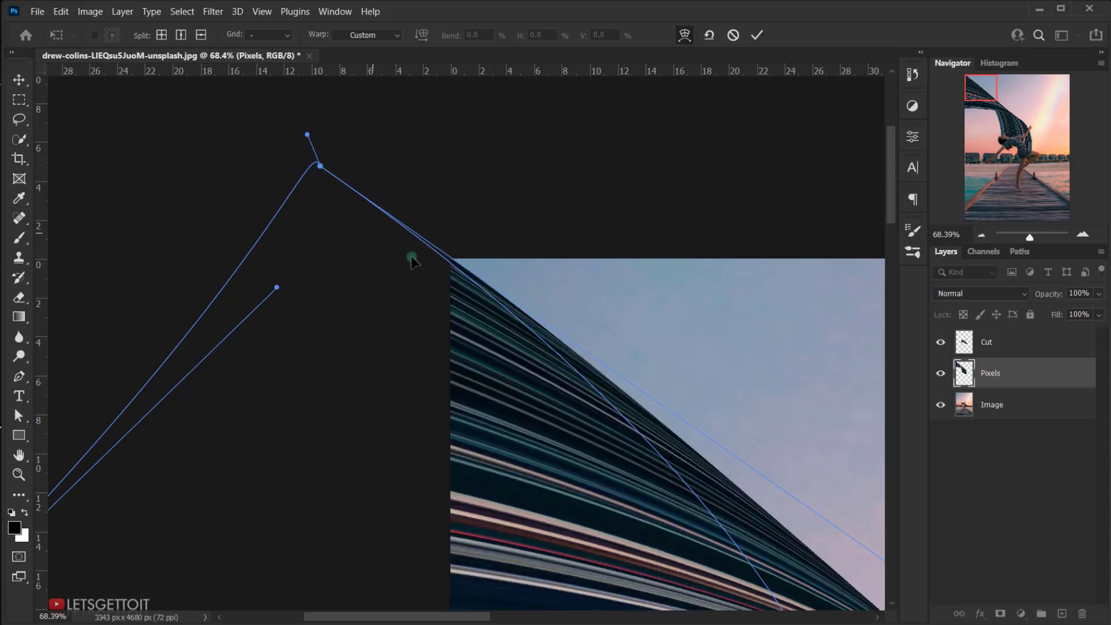
pyautogui.scroll(-2, 442, 294)
pyautogui.scroll(-7, 441, 294)
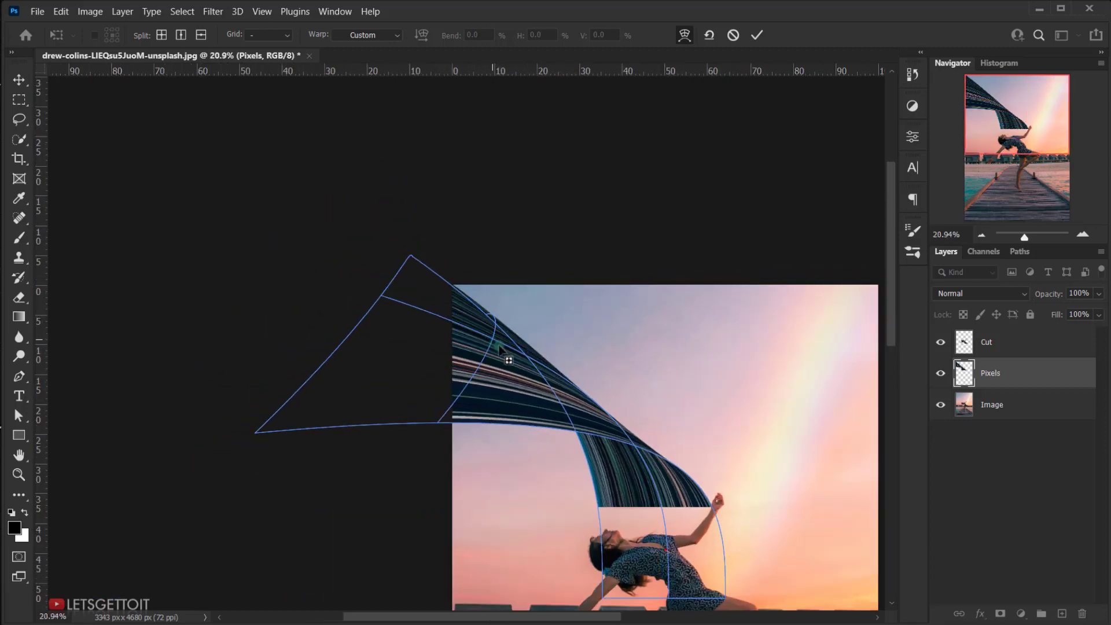
# Lower the warp's far-left corner point to curve the strip's lower edge downward, and apply the warp.
pyautogui.scroll(-2, 580, 423)
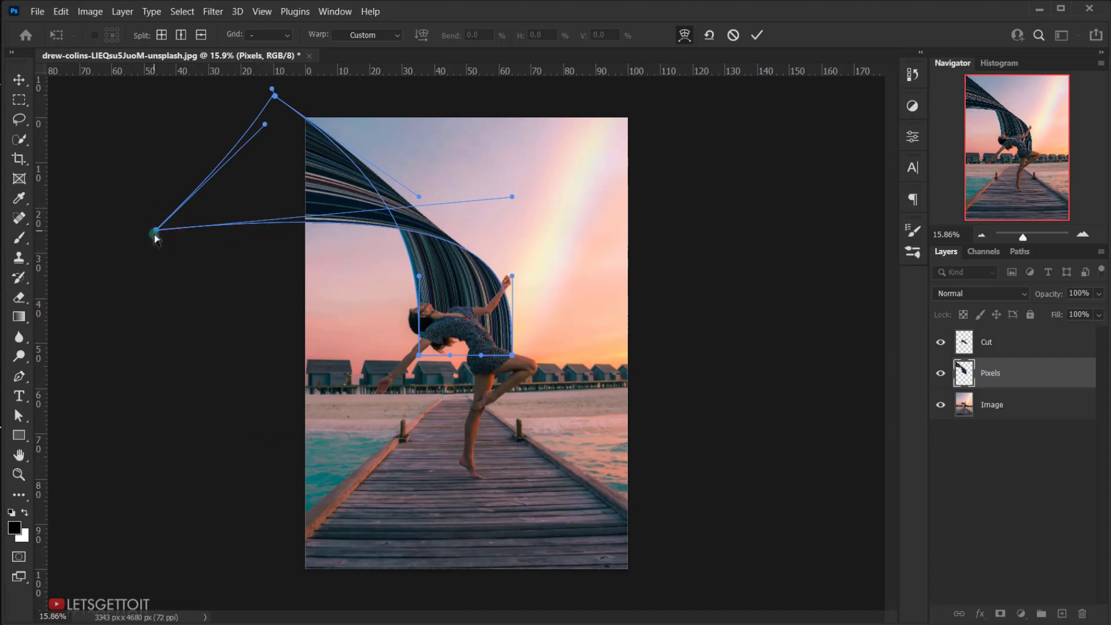
pyautogui.moveTo(157, 231); pyautogui.dragTo(156, 264)
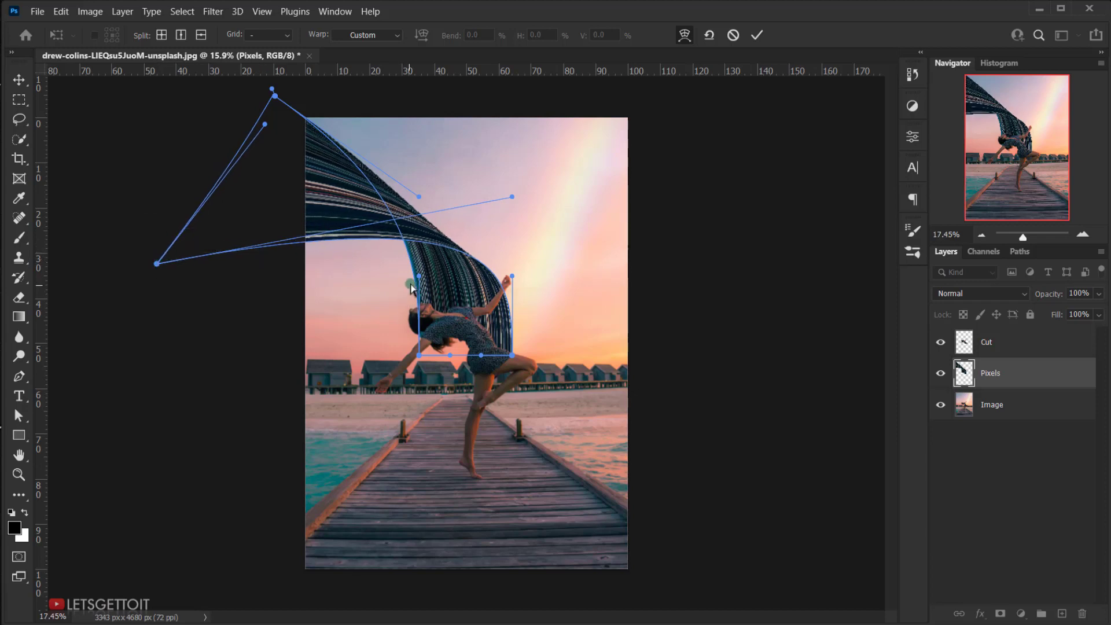
pyautogui.scroll(1, 411, 288)
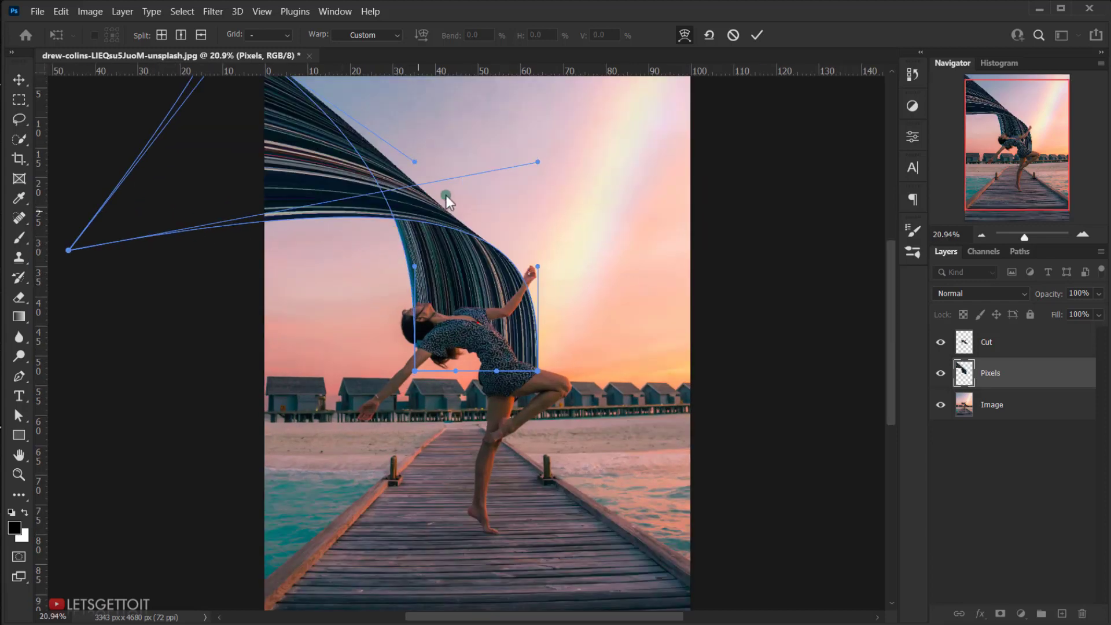
pyautogui.click(757, 35)
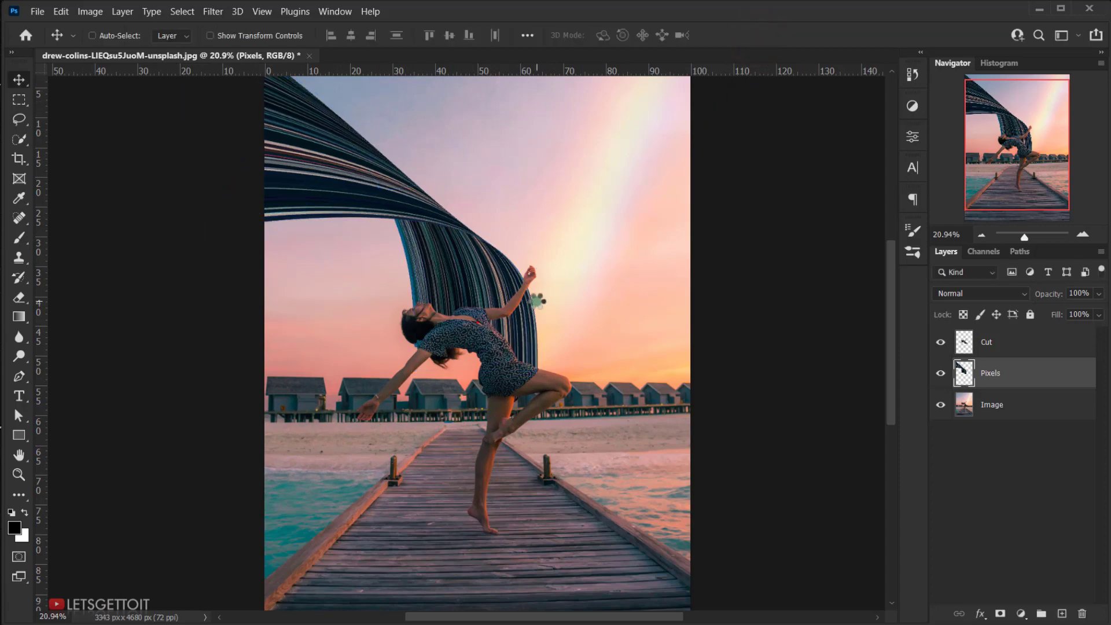
# Create a new layer named shadow directly above the Pixels layer.
pyautogui.scroll(-3, 530, 306)
pyautogui.scroll(4, 463, 312)
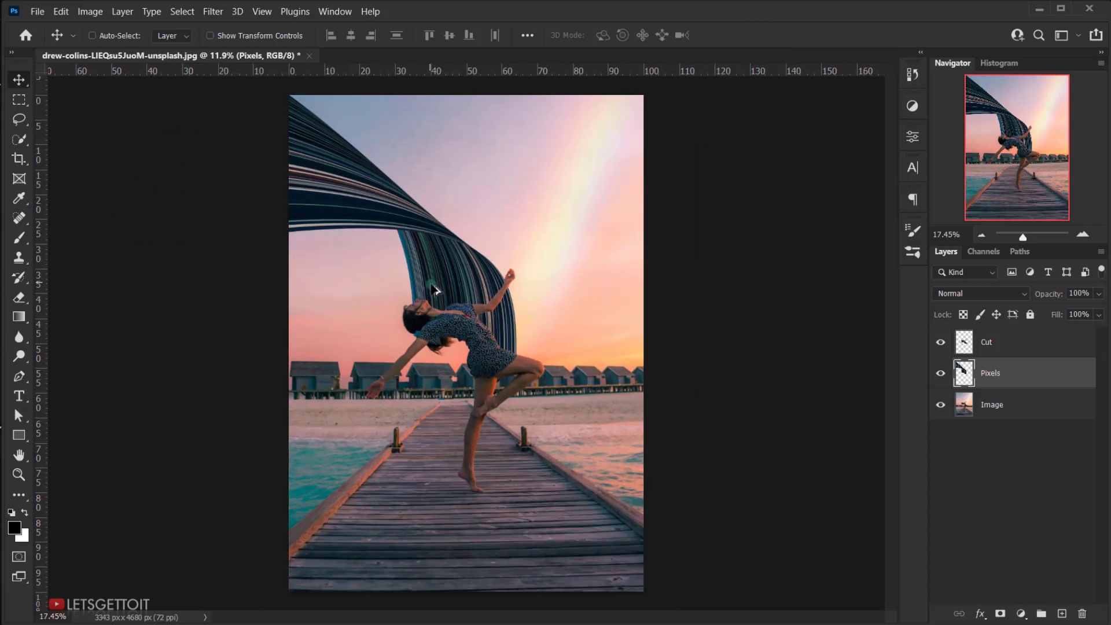
pyautogui.scroll(2, 474, 305)
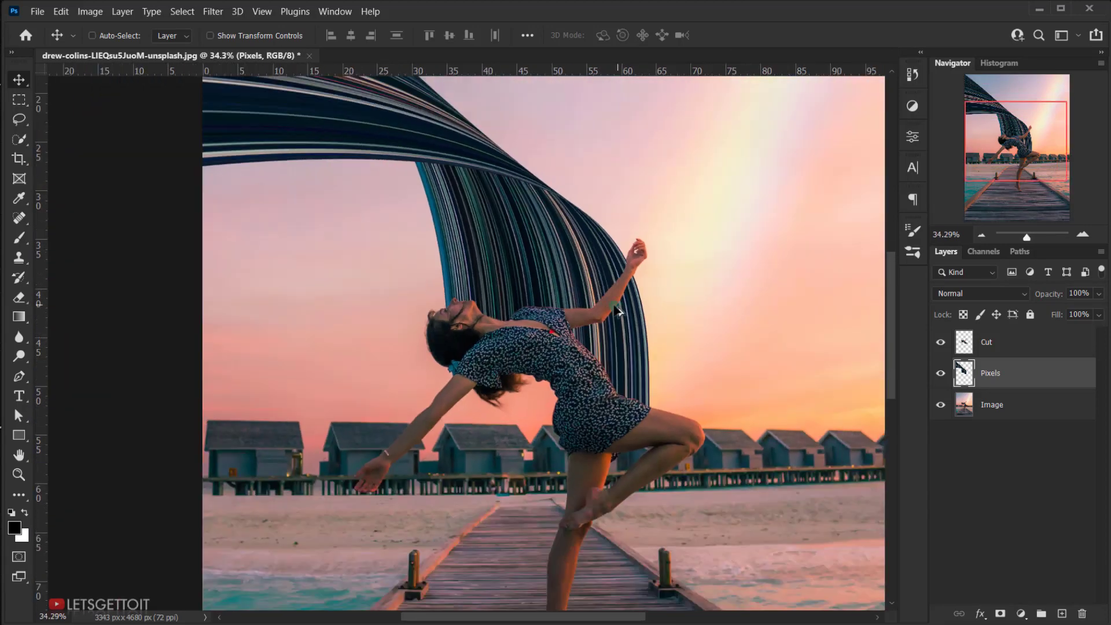
pyautogui.scroll(-3, 460, 290)
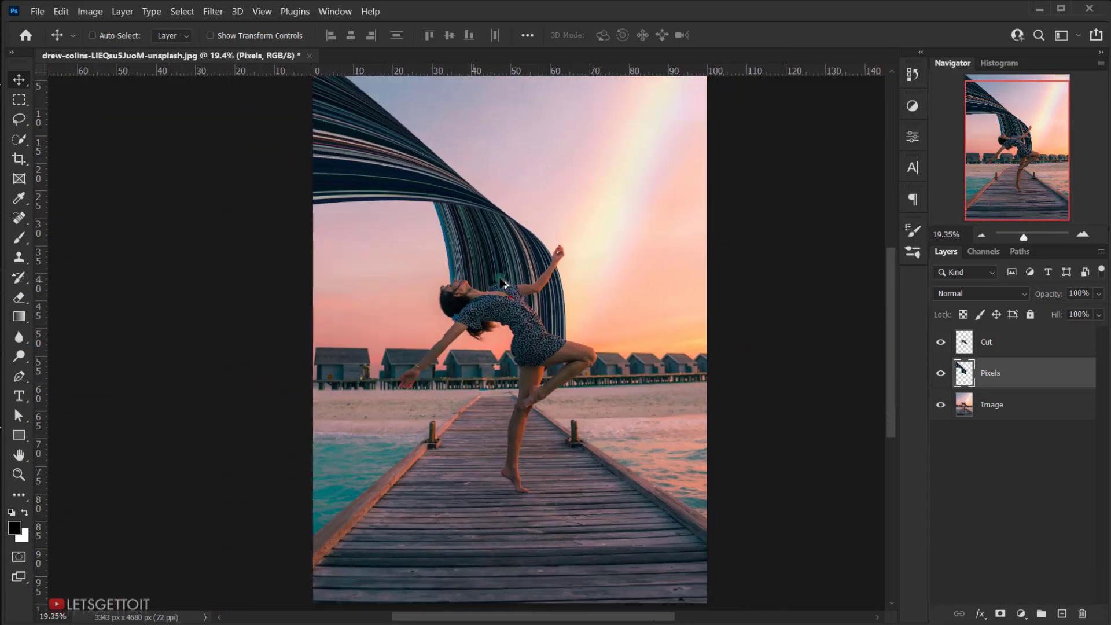
pyautogui.scroll(3, 528, 278)
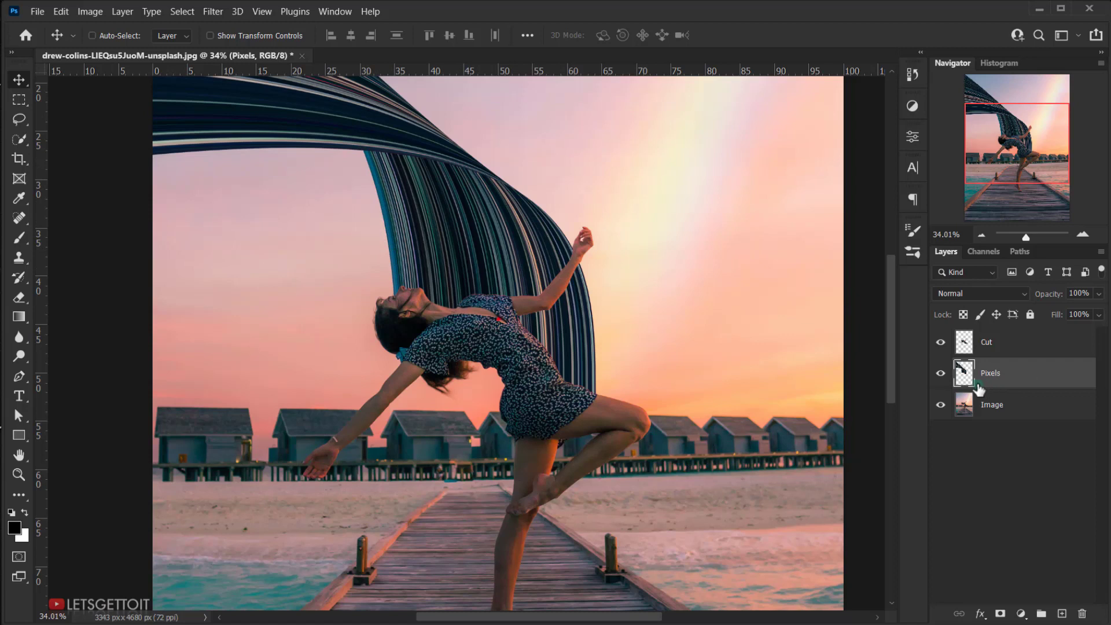
pyautogui.click(998, 373)
pyautogui.click(1062, 614)
pyautogui.doubleClick(992, 376)
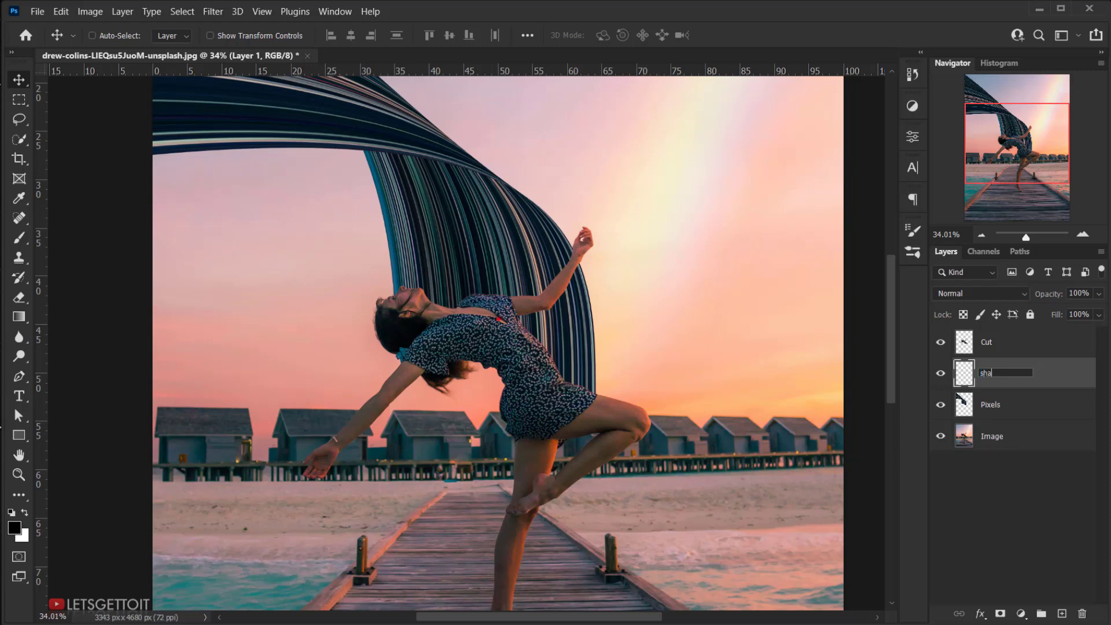
pyautogui.press('Return')
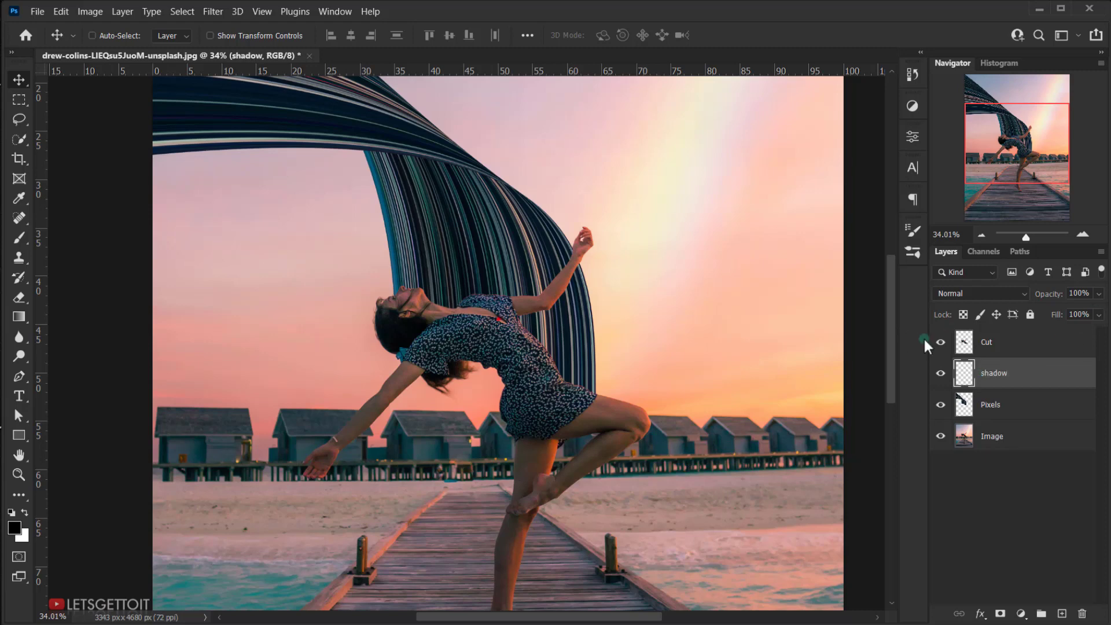
# Trace a Pen path from the dancer's raised wrist up the strip's outer edge and along the fold to its left end.
pyautogui.scroll(3, 598, 263)
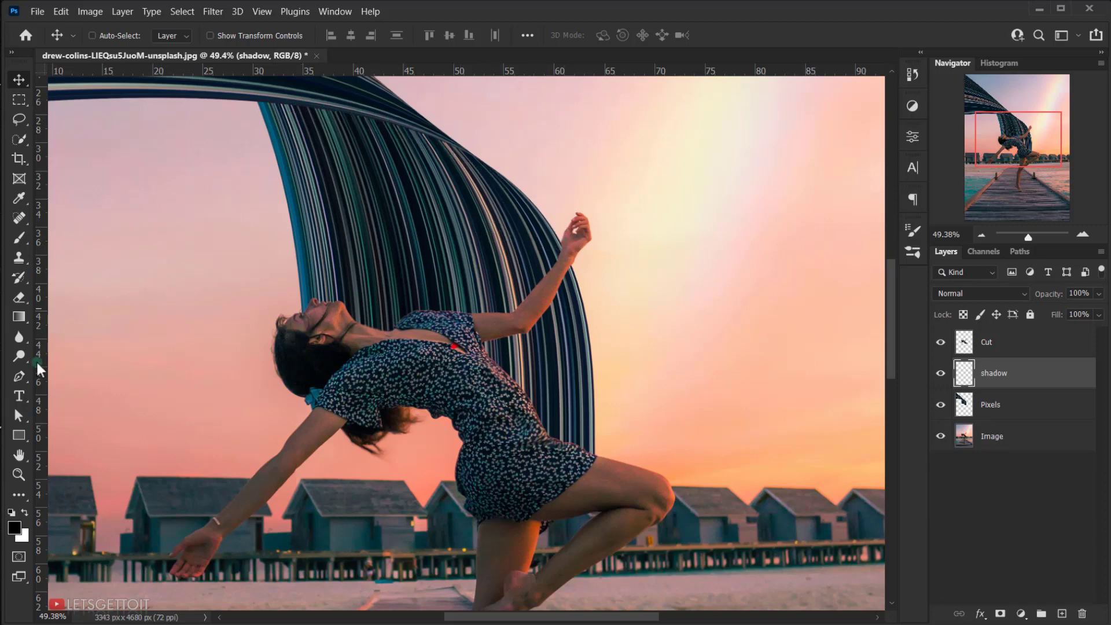
pyautogui.click(18, 378)
pyautogui.scroll(8, 615, 203)
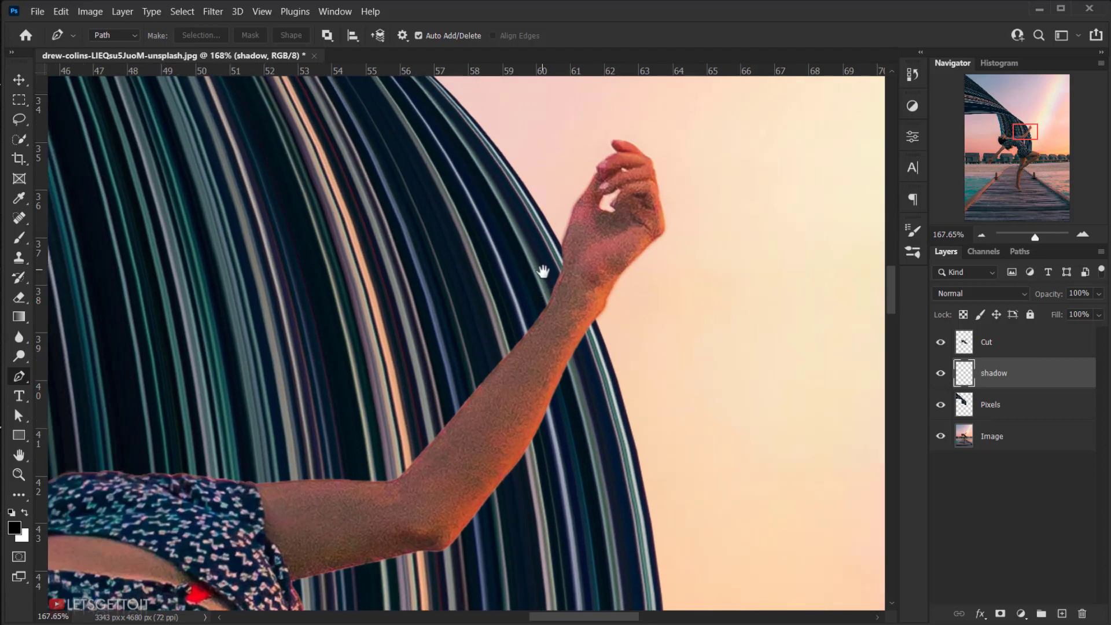
pyautogui.moveTo(543, 271); pyautogui.dragTo(593, 349)
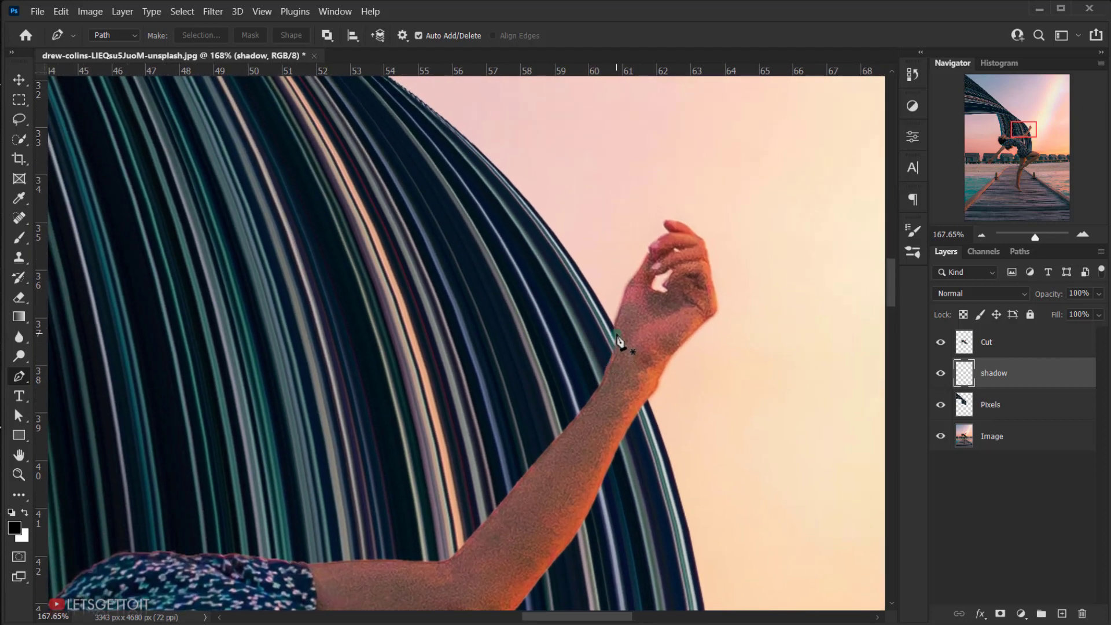
pyautogui.click(615, 331)
pyautogui.moveTo(495, 238); pyautogui.dragTo(660, 441)
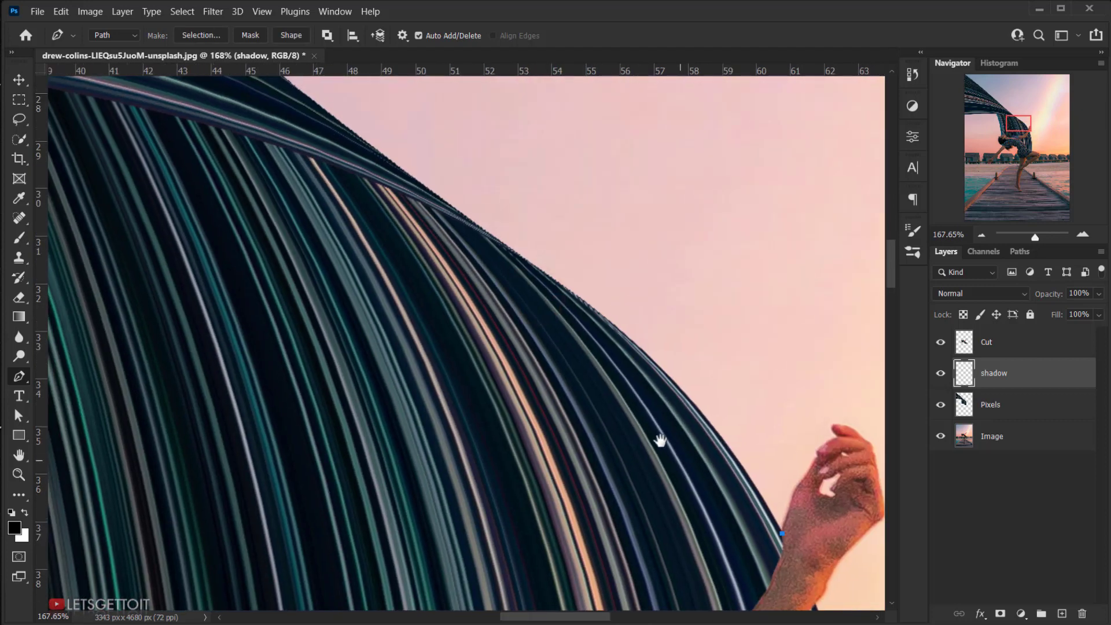
pyautogui.moveTo(414, 200); pyautogui.dragTo(143, 81)
pyautogui.scroll(4, 145, 84)
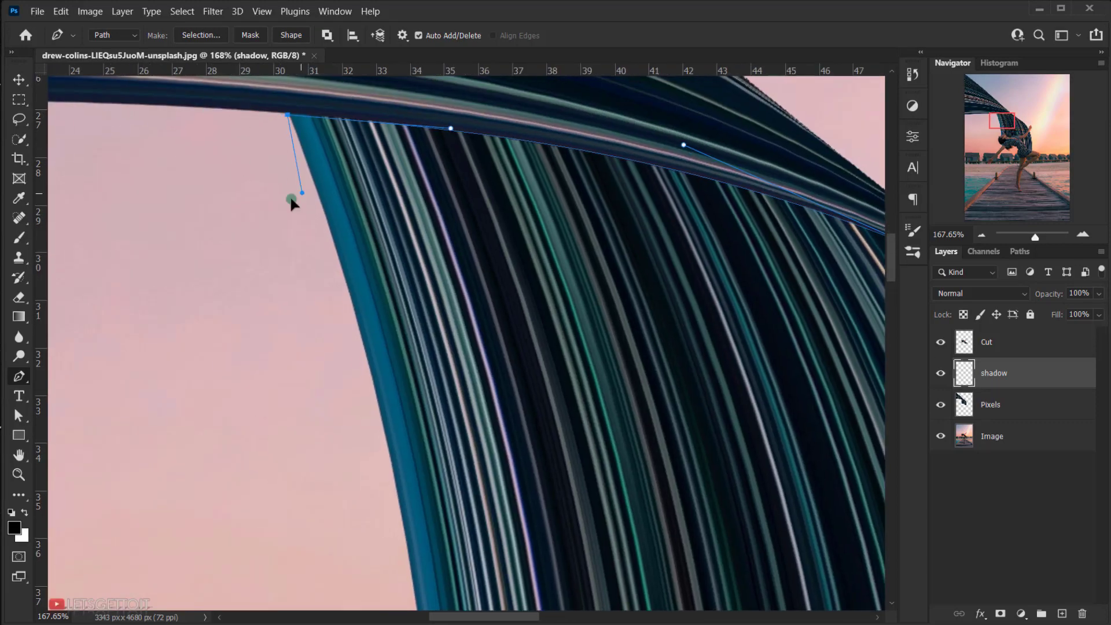
# Continue the path down the strip's left edge to the dancer's face and close it across the stripes at the wrist.
pyautogui.click(312, 125)
pyautogui.scroll(-6, 494, 355)
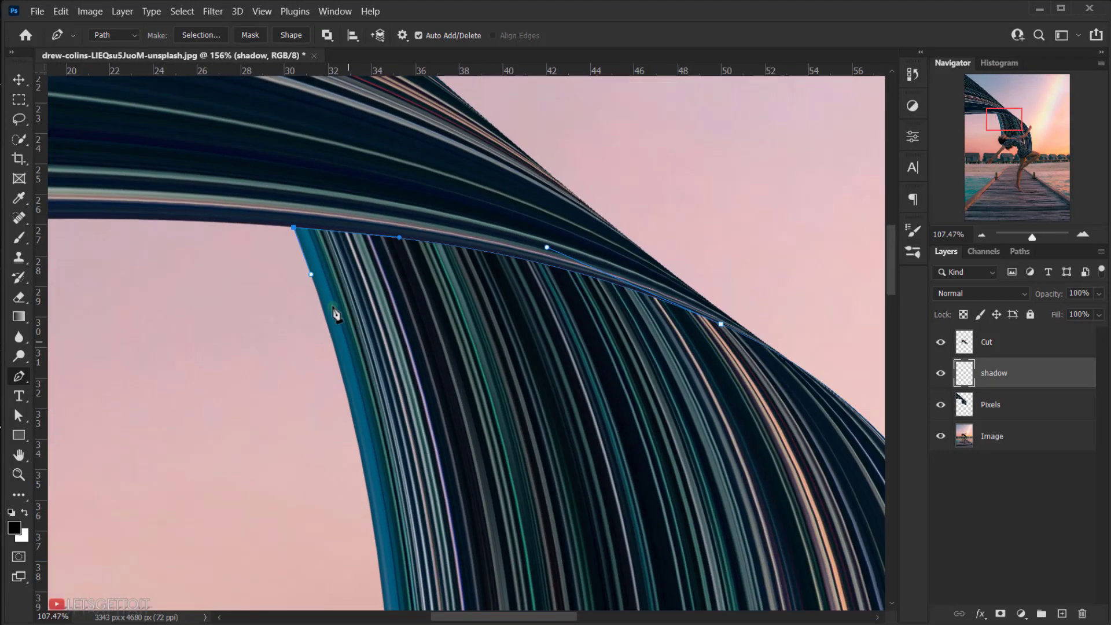
pyautogui.scroll(3, 370, 116)
pyautogui.scroll(-5, 405, 148)
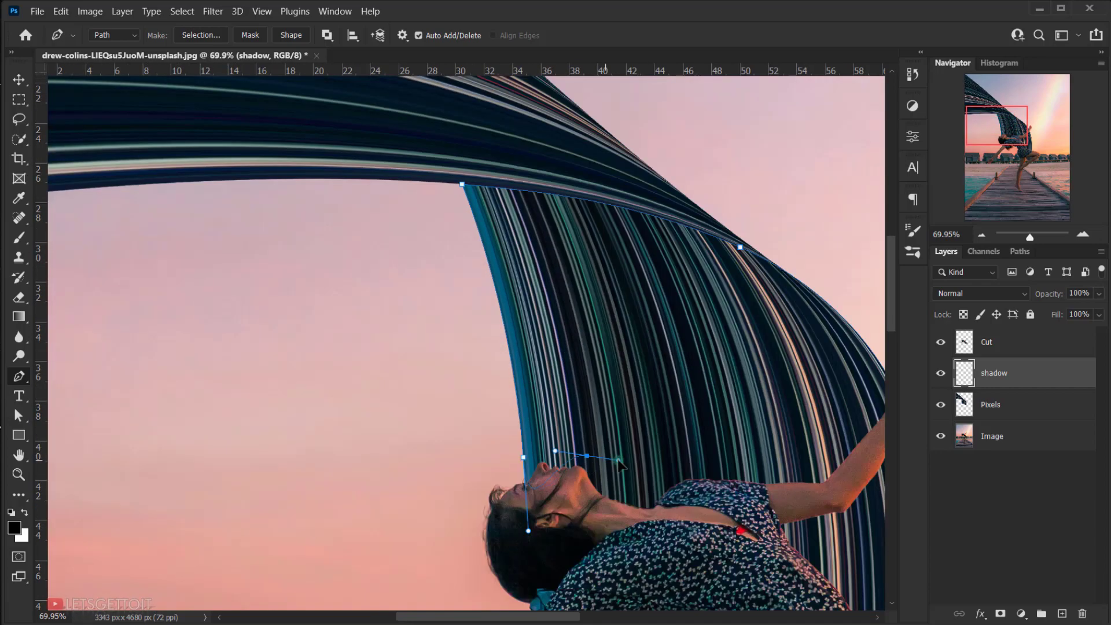
pyautogui.scroll(4, 741, 249)
pyautogui.scroll(-5, 570, 364)
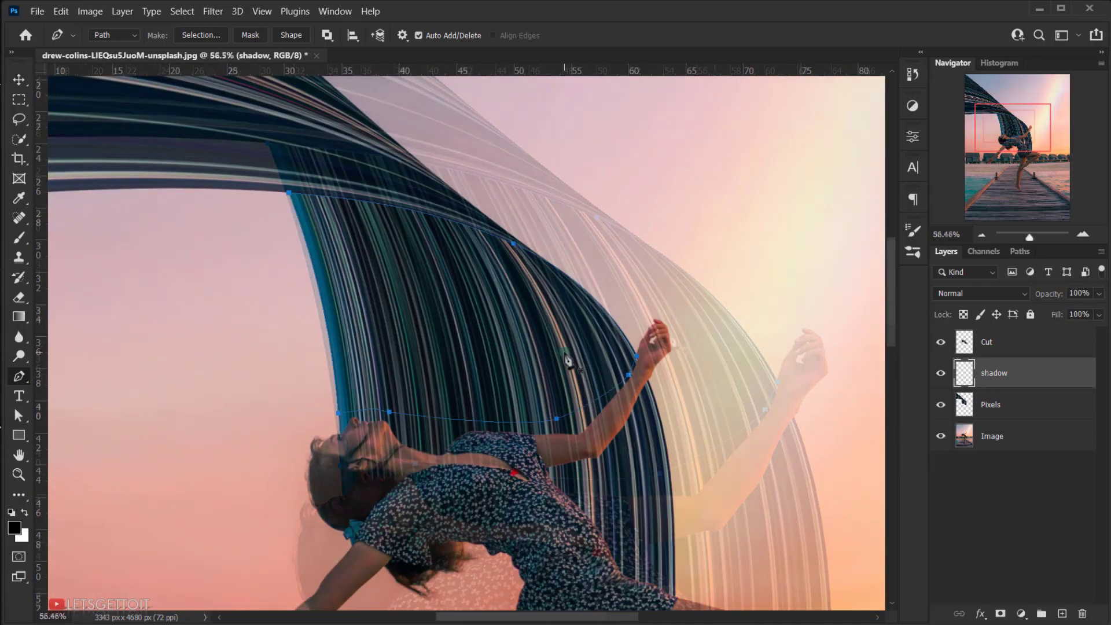
pyautogui.scroll(-2, 457, 330)
pyautogui.scroll(4, 424, 322)
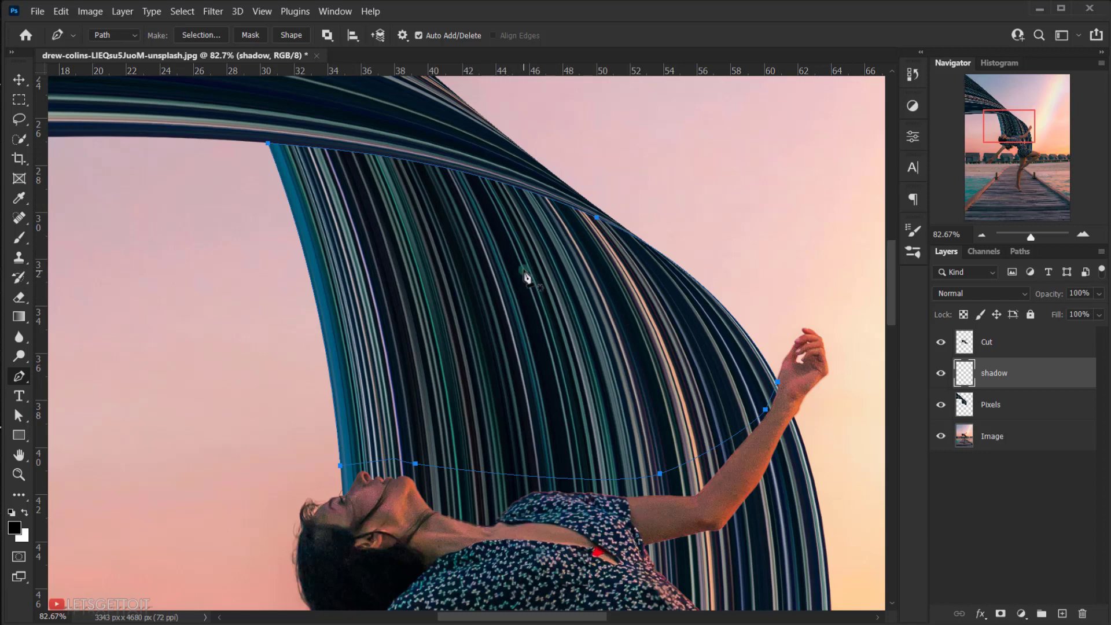
pyautogui.click(692, 276)
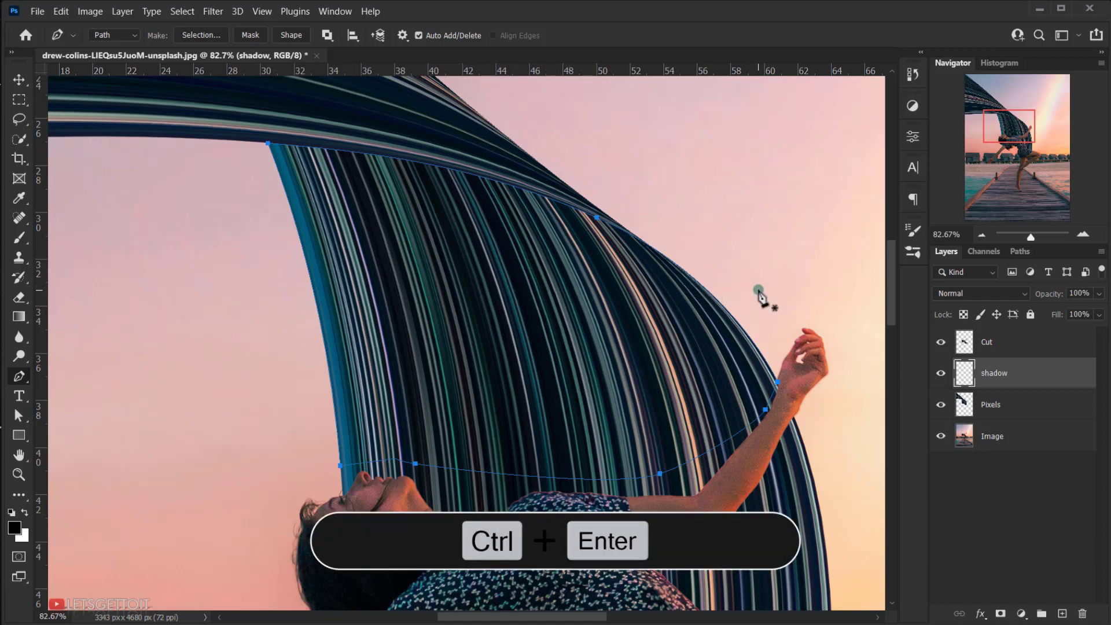
# Convert the closed path into a selection, fill it with black on the shadow layer, and deselect.
pyautogui.hotkey('ctrl', 'Return')
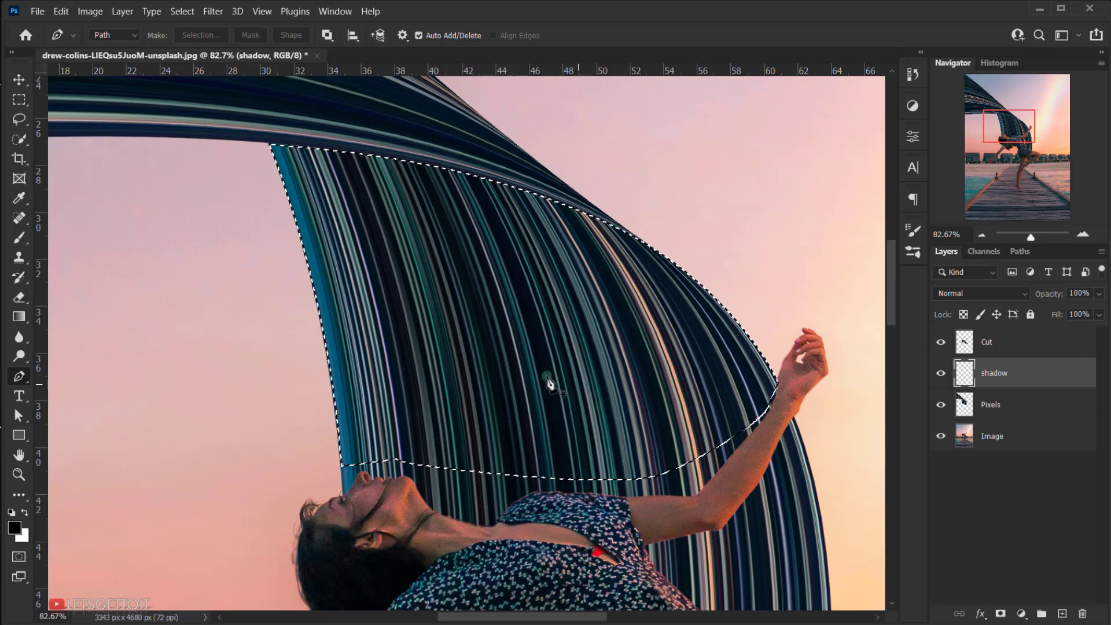
pyautogui.hotkey('ctrl', 'BackSpace')
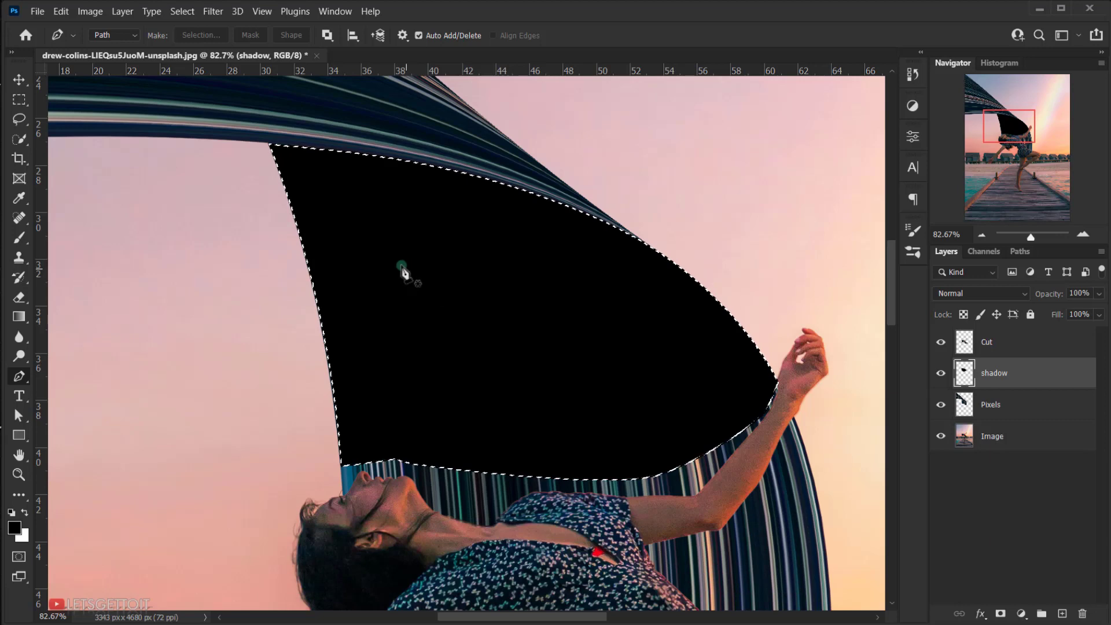
pyautogui.click(62, 12)
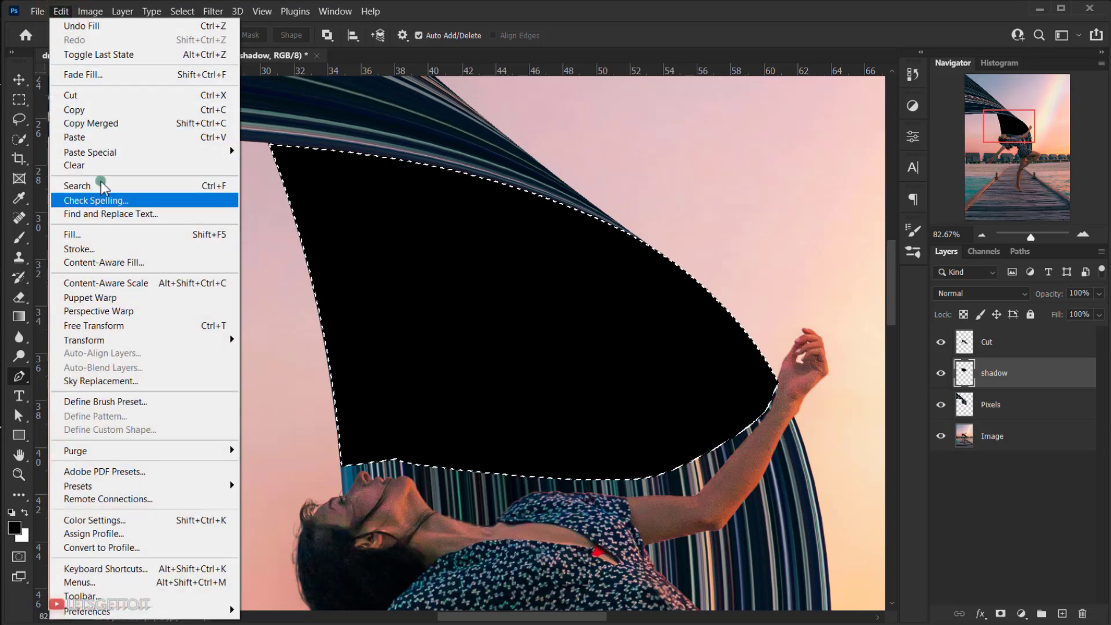
pyautogui.click(110, 235)
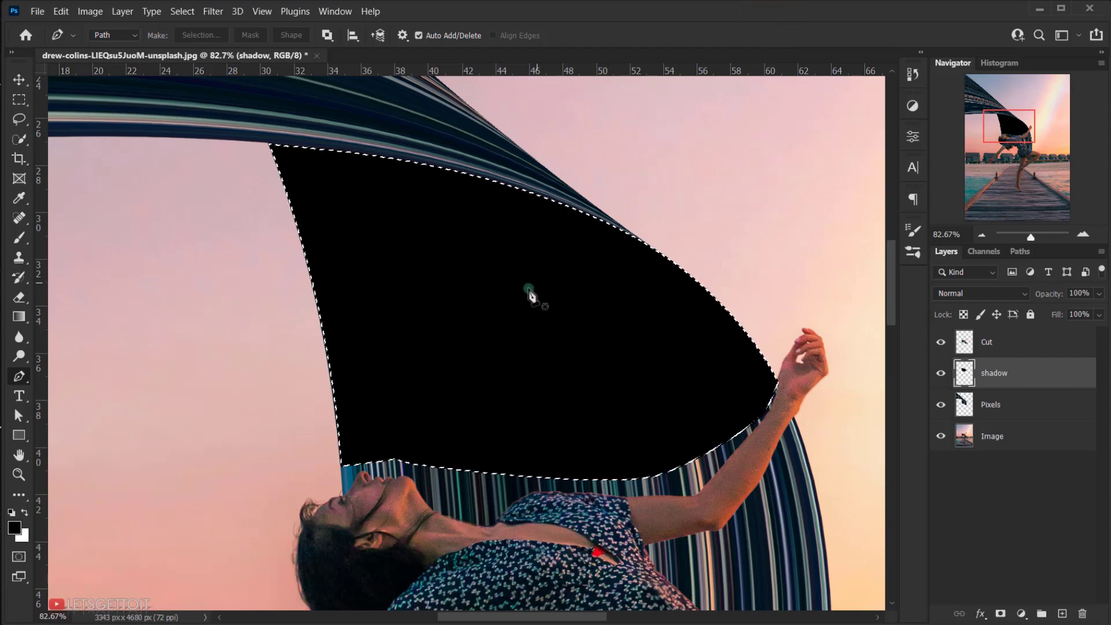
pyautogui.hotkey('ctrl', 'd')
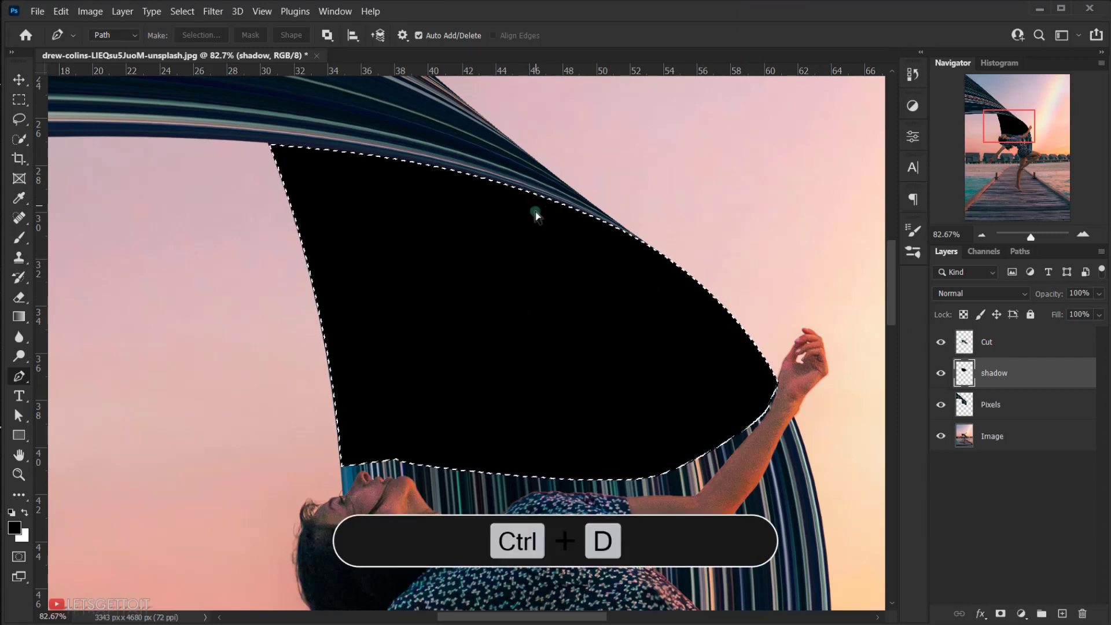
# Set the shadow layer's Fill to 0% and enable an Inner Shadow layer style on it.
pyautogui.scroll(1, 486, 324)
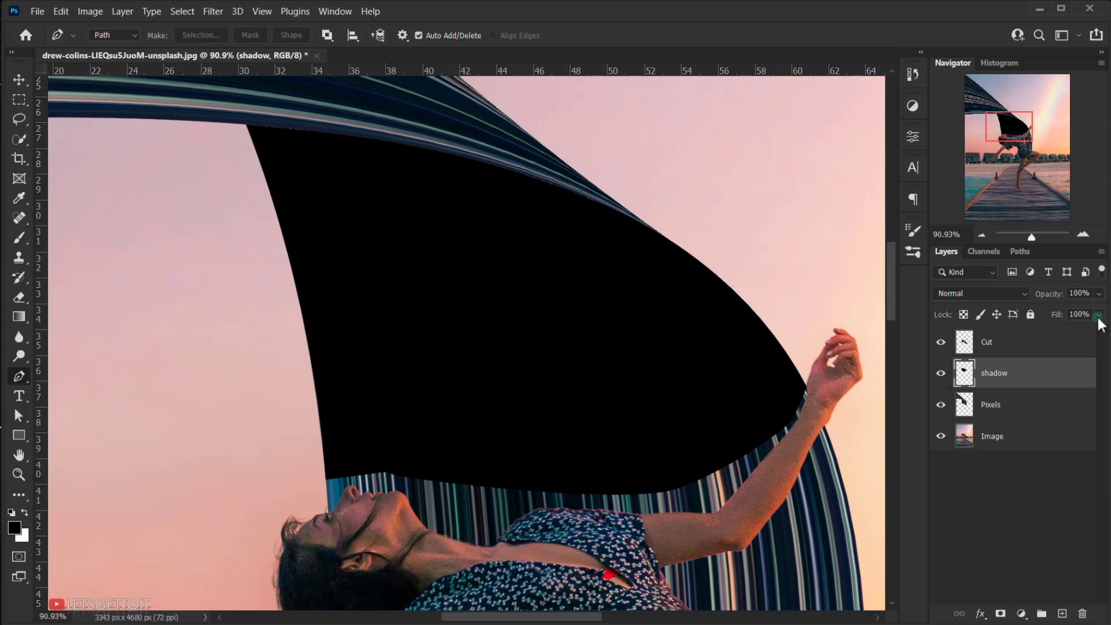
pyautogui.moveTo(1065, 333); pyautogui.dragTo(992, 321)
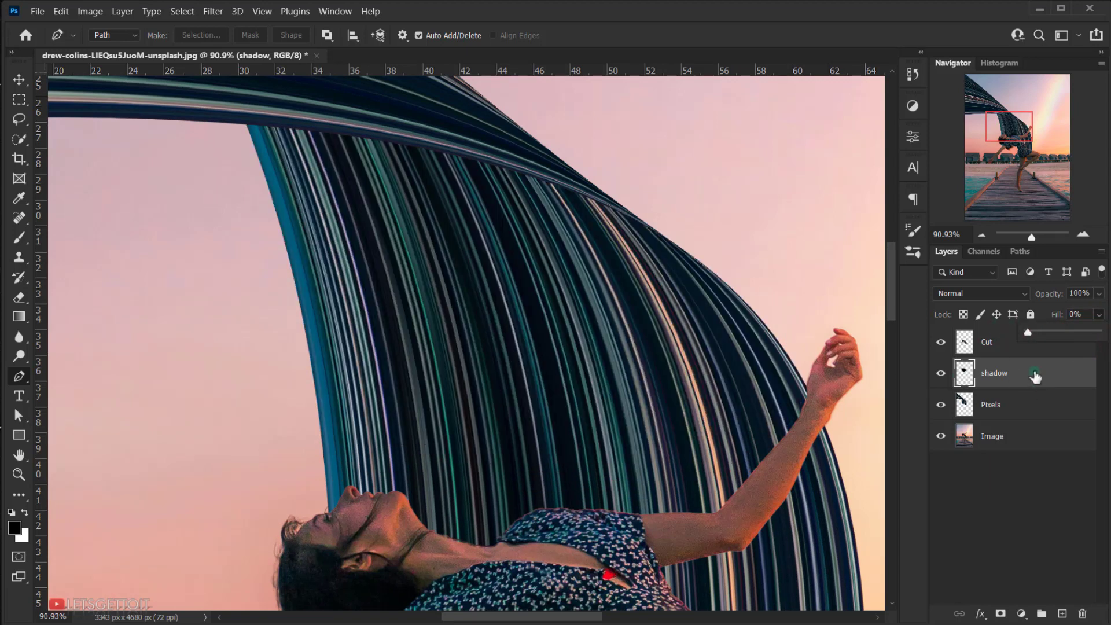
pyautogui.doubleClick(1071, 377)
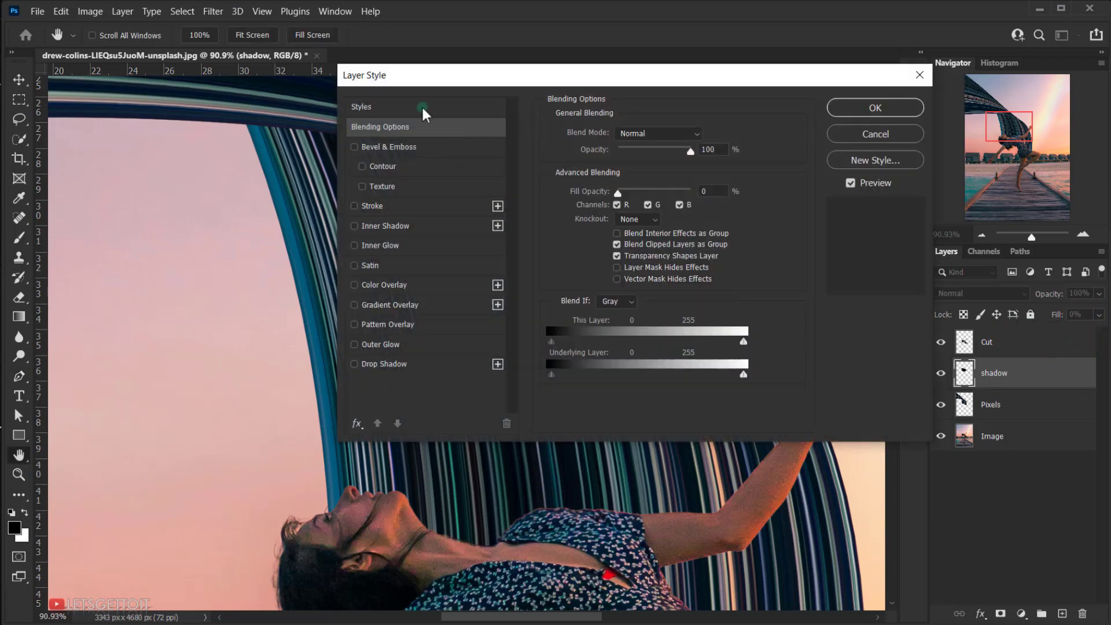
pyautogui.moveTo(404, 79); pyautogui.dragTo(493, 82)
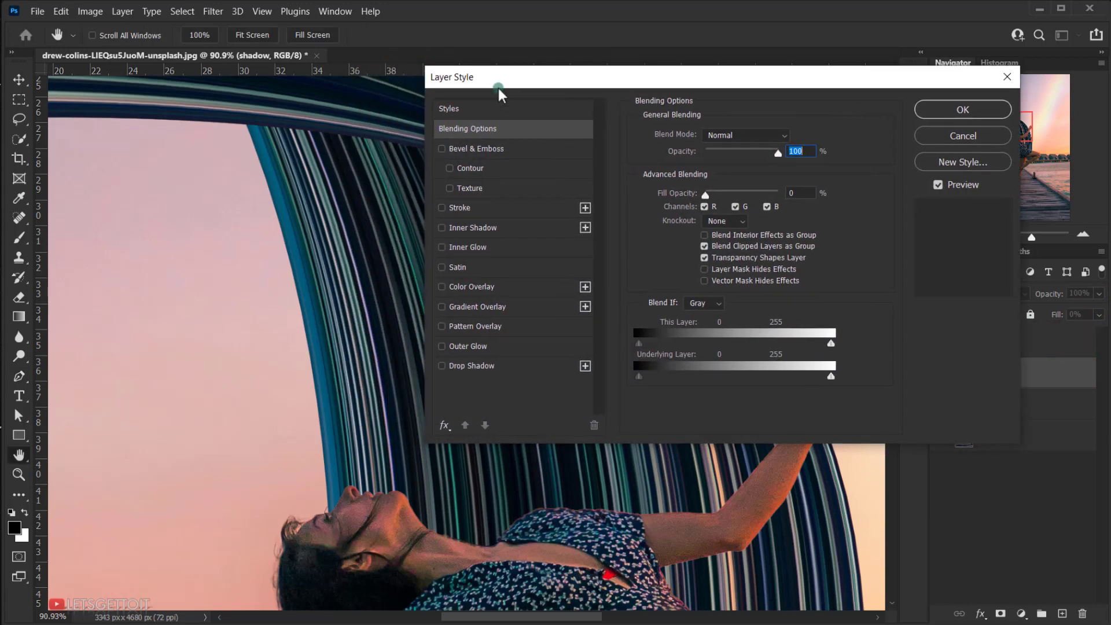
pyautogui.click(460, 229)
# Set the Inner Shadow to 79% opacity, 116° angle and 198 px distance so it falls below the fold, and apply the style.
pyautogui.moveTo(672, 76); pyautogui.dragTo(824, 114)
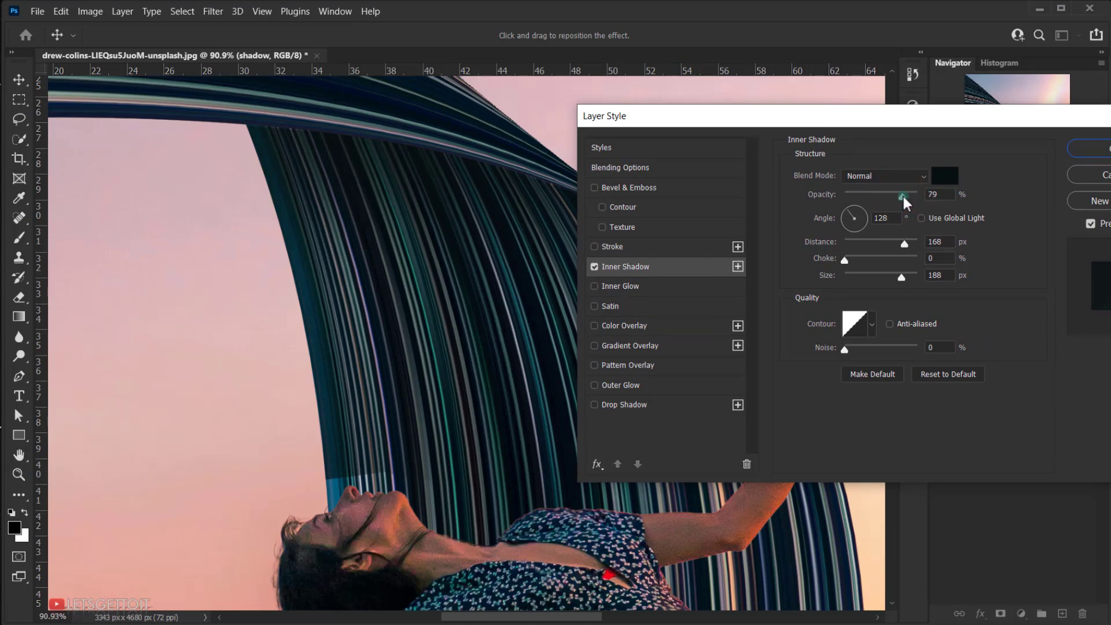
pyautogui.moveTo(904, 193); pyautogui.dragTo(901, 193)
pyautogui.moveTo(442, 315)
pyautogui.mouseDown()
pyautogui.moveTo(428, 231)
pyautogui.moveTo(435, 334)
pyautogui.moveTo(429, 304)
pyautogui.mouseUp()
pyautogui.moveTo(723, 119); pyautogui.dragTo(485, 132)
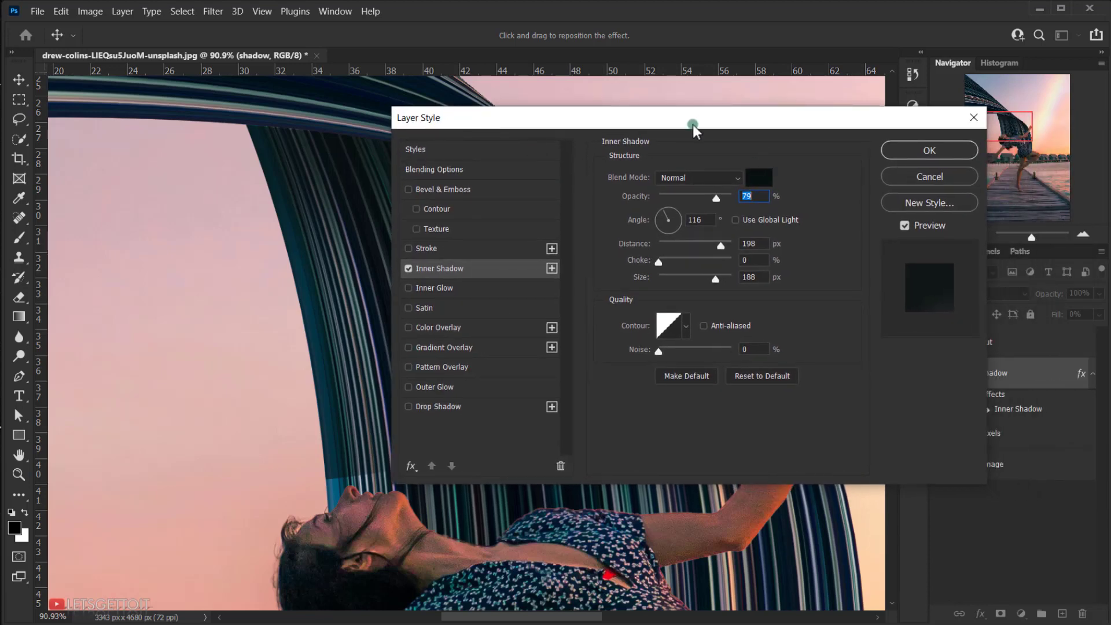
pyautogui.moveTo(693, 125); pyautogui.dragTo(660, 128)
pyautogui.click(897, 154)
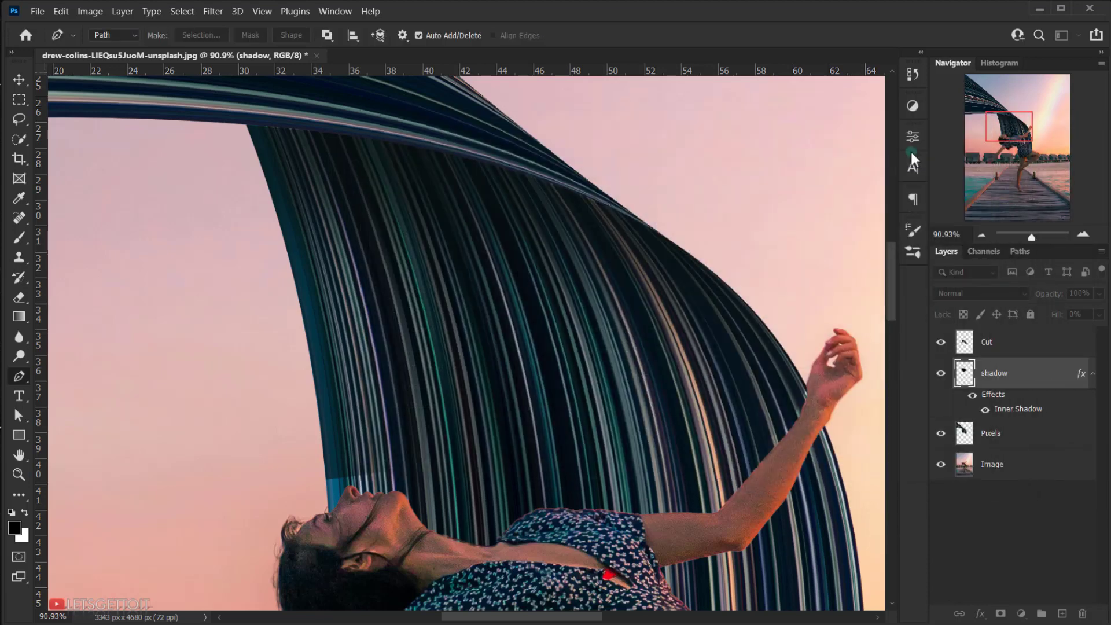
# Collapse the shadow layer's effects list, add a white layer mask to the layer, and activate the Brush tool for masking.
pyautogui.press('p')
pyautogui.moveTo(602, 366); pyautogui.dragTo(538, 335)
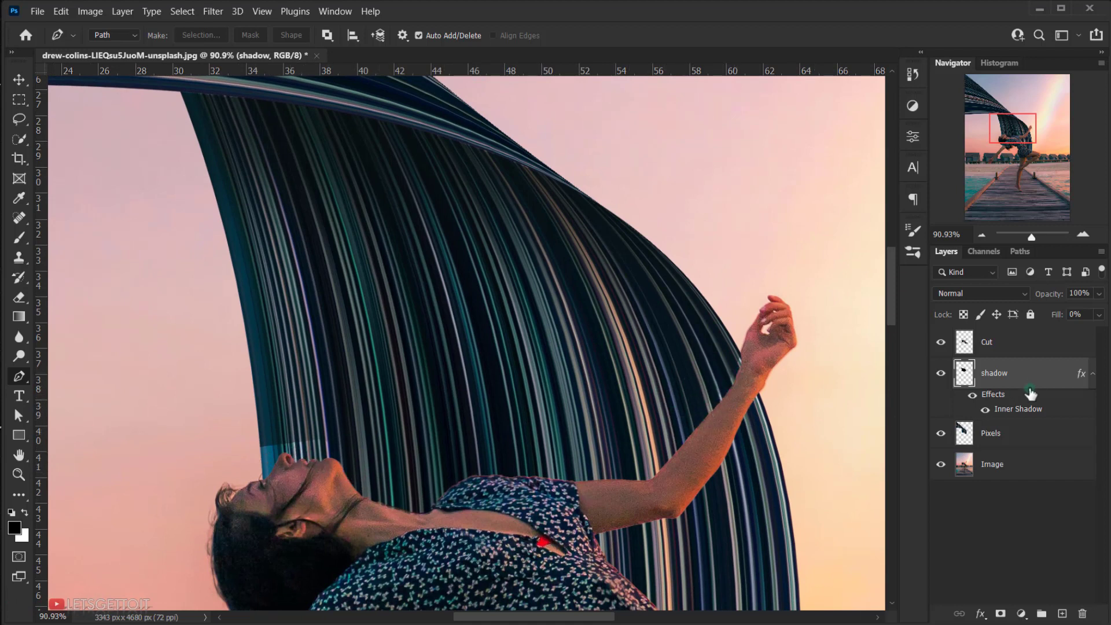
pyautogui.click(1093, 377)
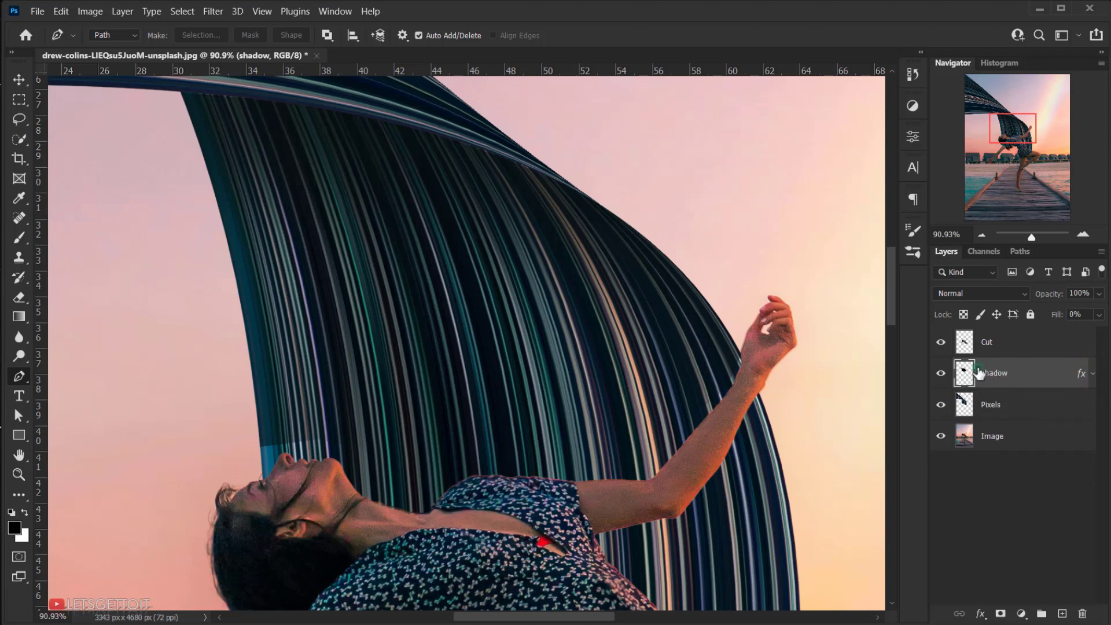
pyautogui.click(1000, 614)
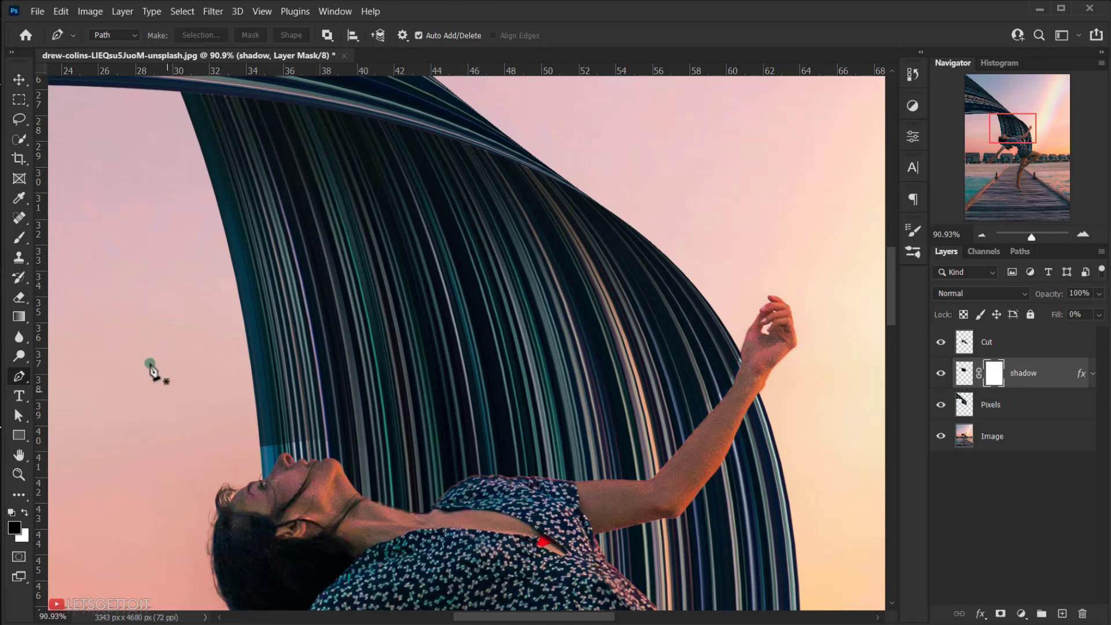
pyautogui.moveTo(23, 235); pyautogui.dragTo(44, 238)
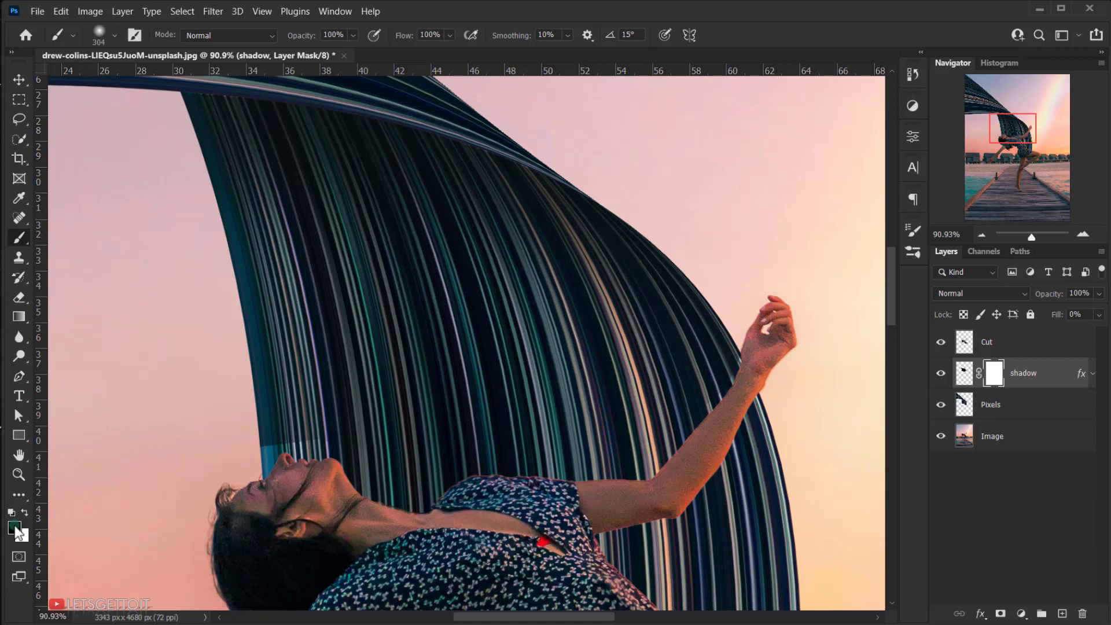